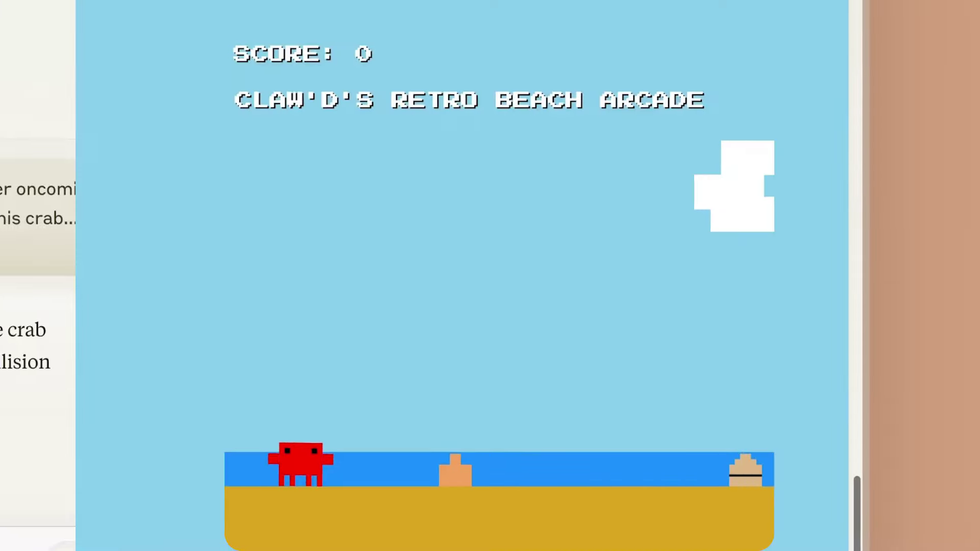
Step: Make the crab jump over an obstacle in the Claw'd beach arcade demo
key("space")
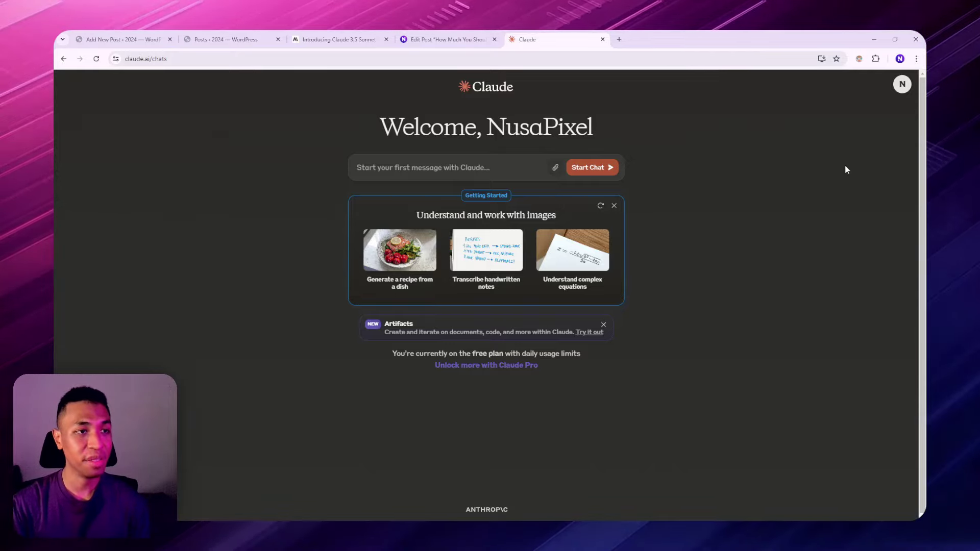
Step: Switch the Artifacts feature preview On in the account's Feature Preview settings
left_click(901, 85)
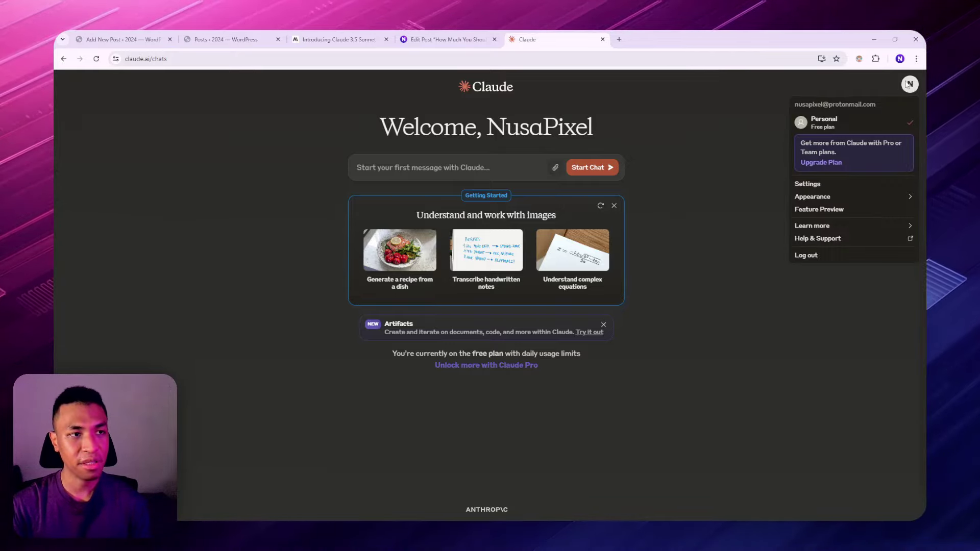
left_click(832, 210)
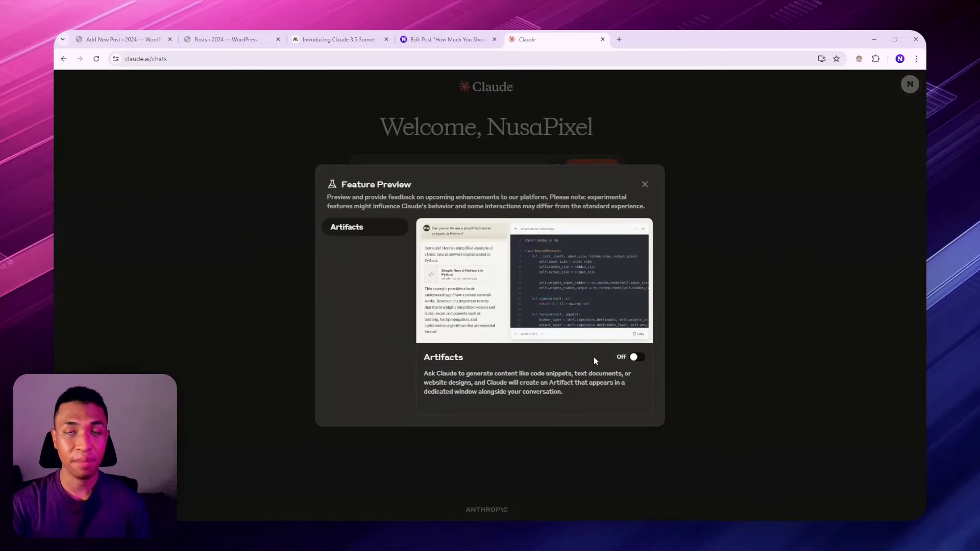
left_click(636, 358)
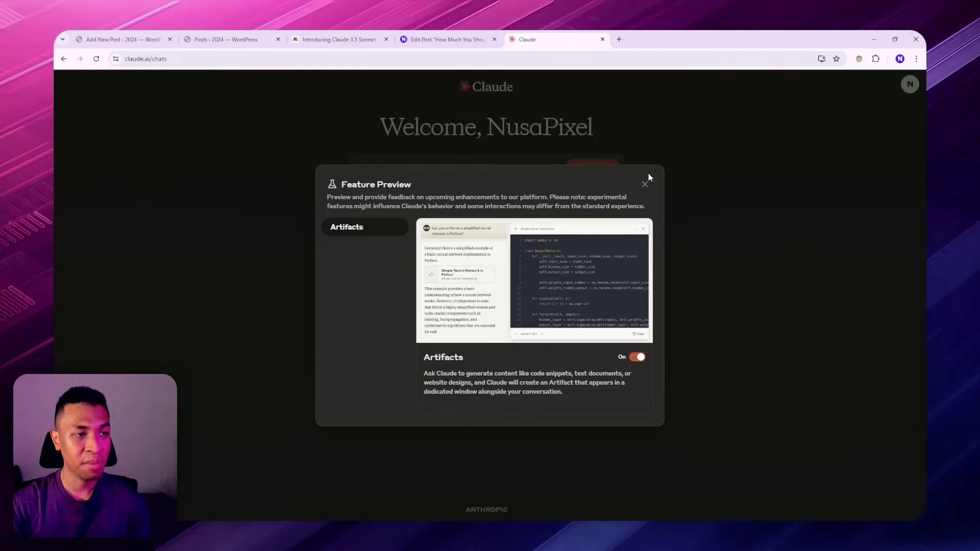
left_click(645, 185)
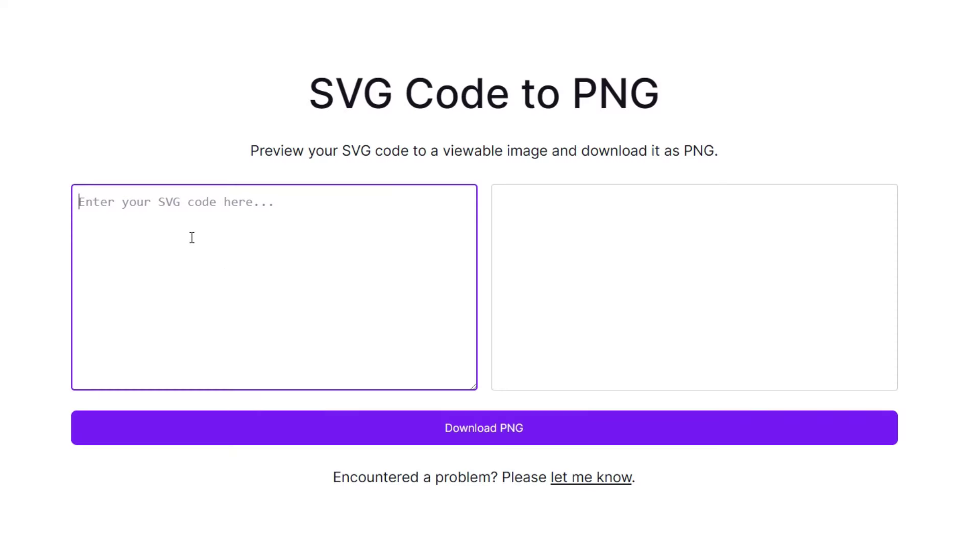
Step: Paste the SVG code into the converter so the purple N logo preview renders
key("ctrl+v")
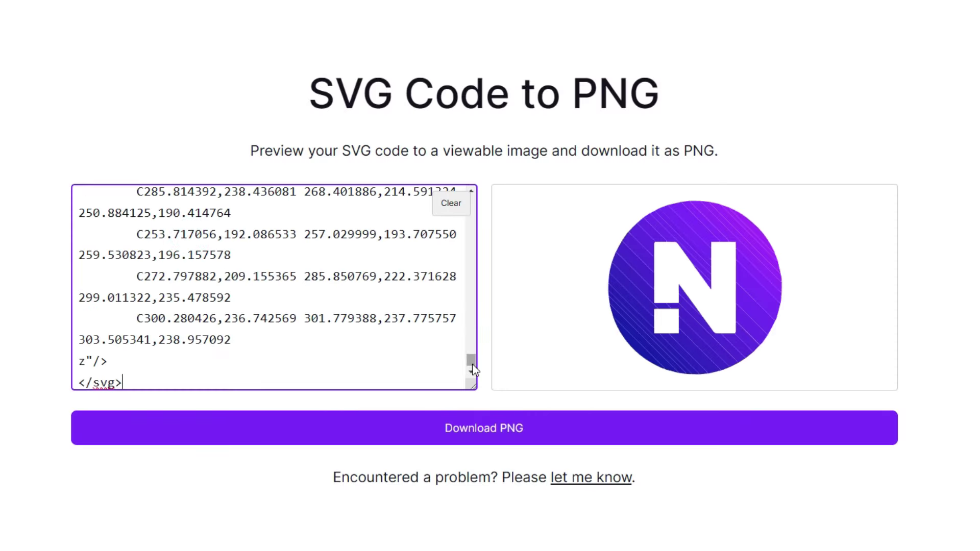
scroll(474, 369, "up", 15)
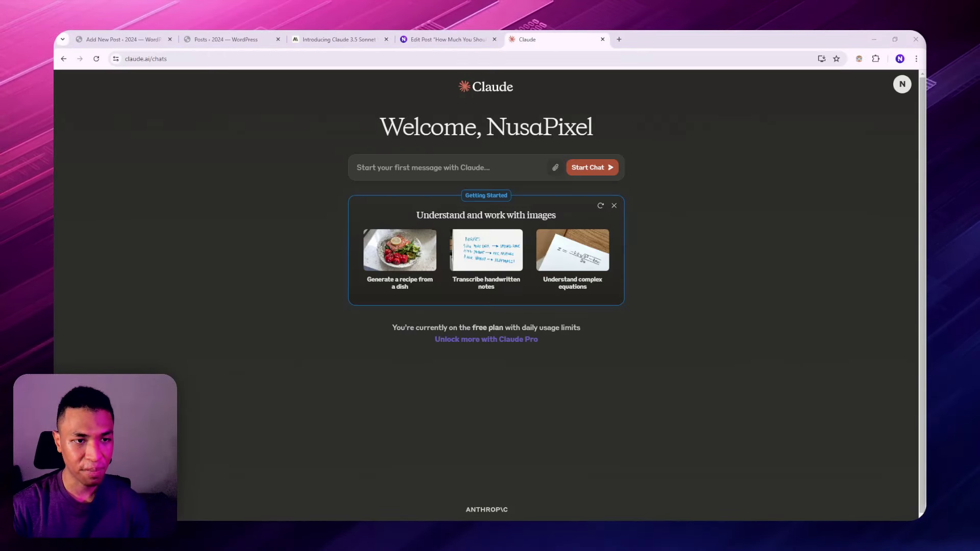
Step: Paste the prompt for a modern 16:9 SVG featured image titled 'Best Places to Visit in Bali'
right_click(377, 164)
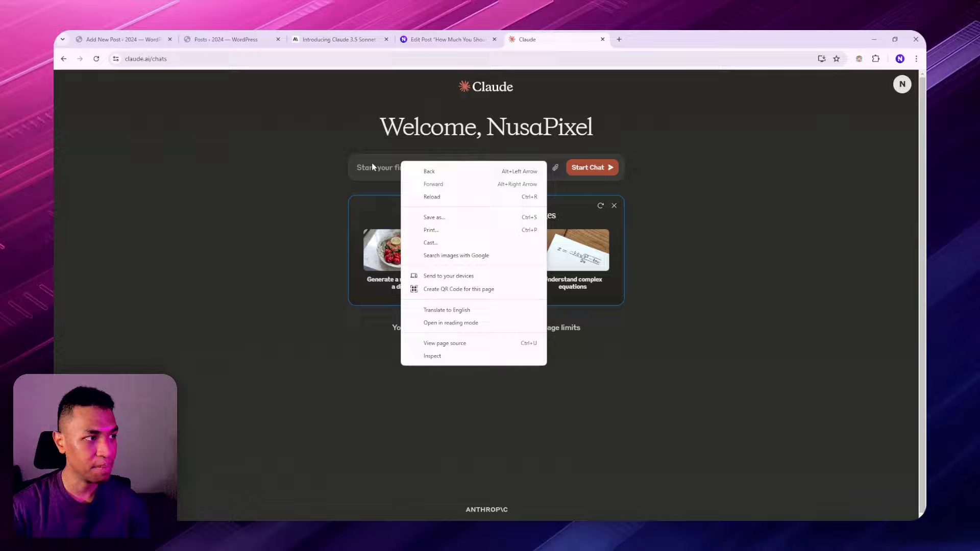
left_click(392, 252)
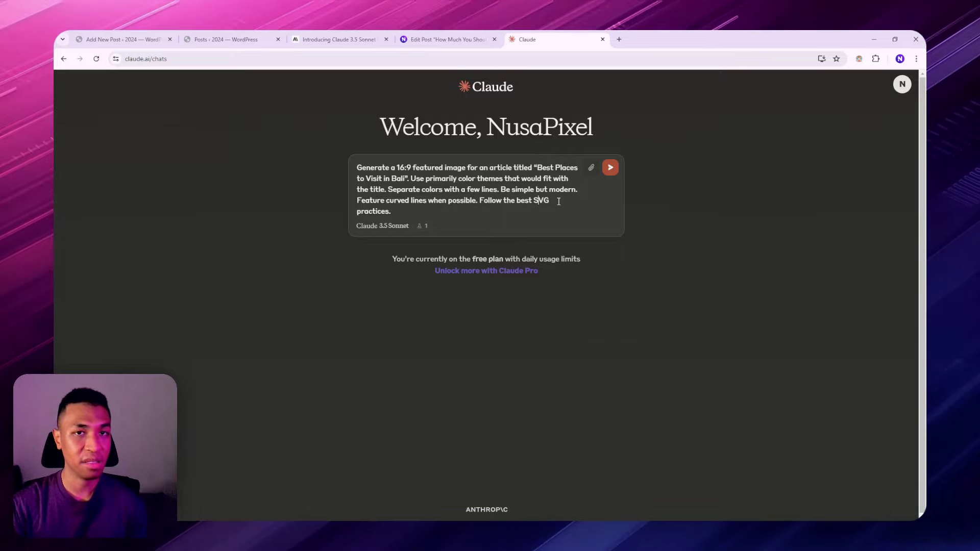
Step: Send the Bali prompt and view the SVG code of the generated beach-scene image
left_click(610, 169)
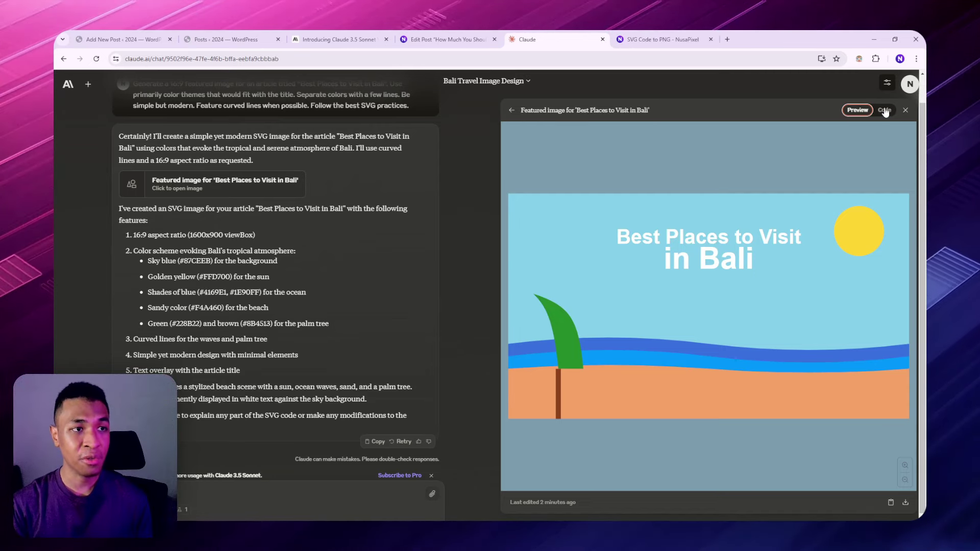
left_click(885, 110)
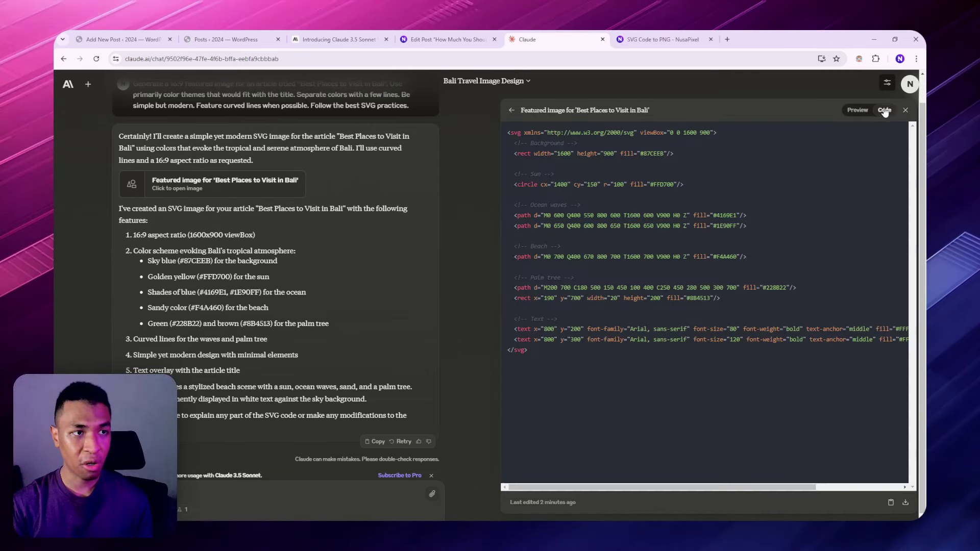
left_click(658, 39)
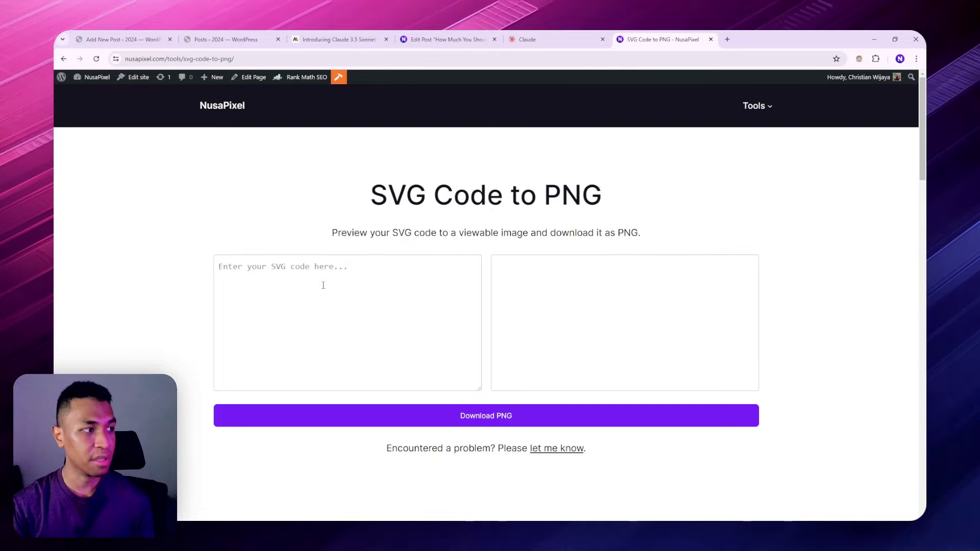
Step: Paste the Bali SVG, download it as svg_to_png.png (1600×900) and view the PNG
right_click(319, 264)
left_click(342, 353)
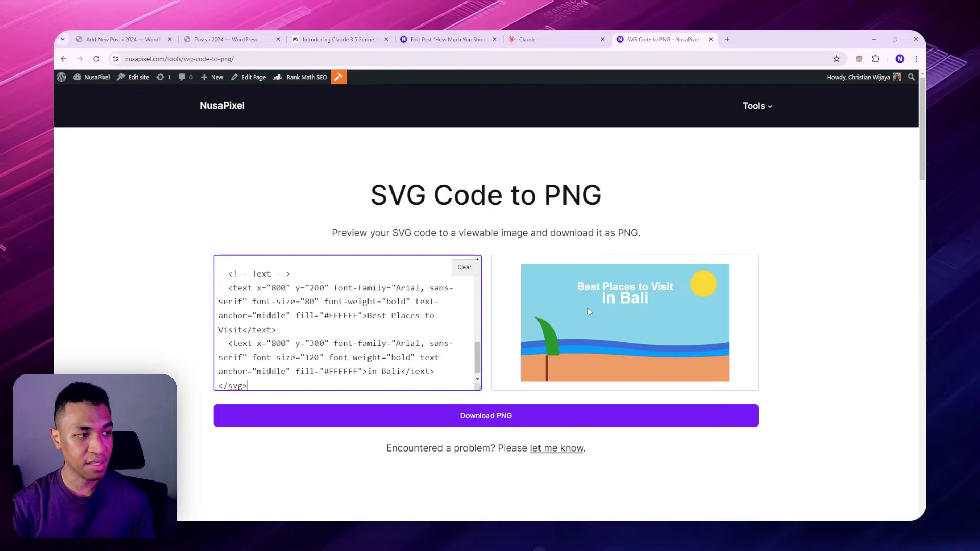
left_click(526, 413)
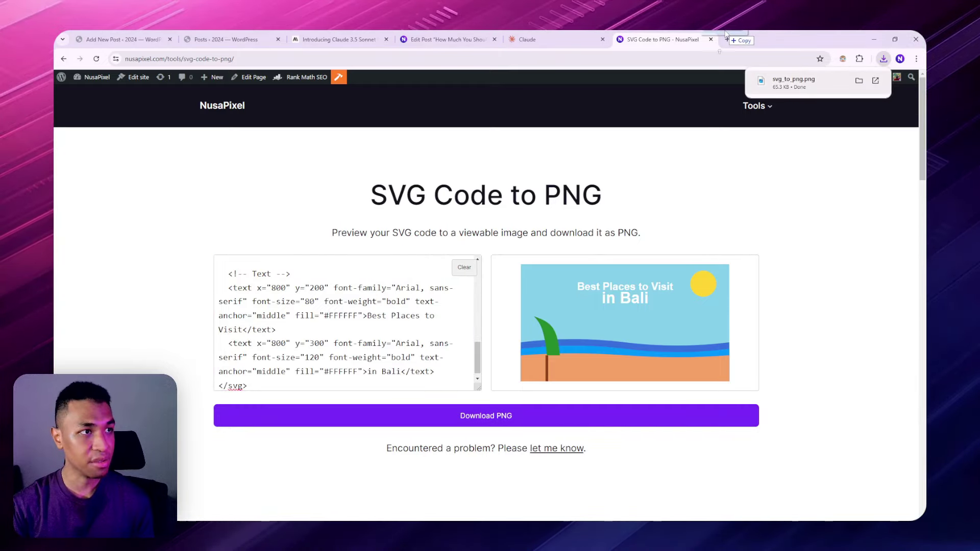
left_click(794, 83)
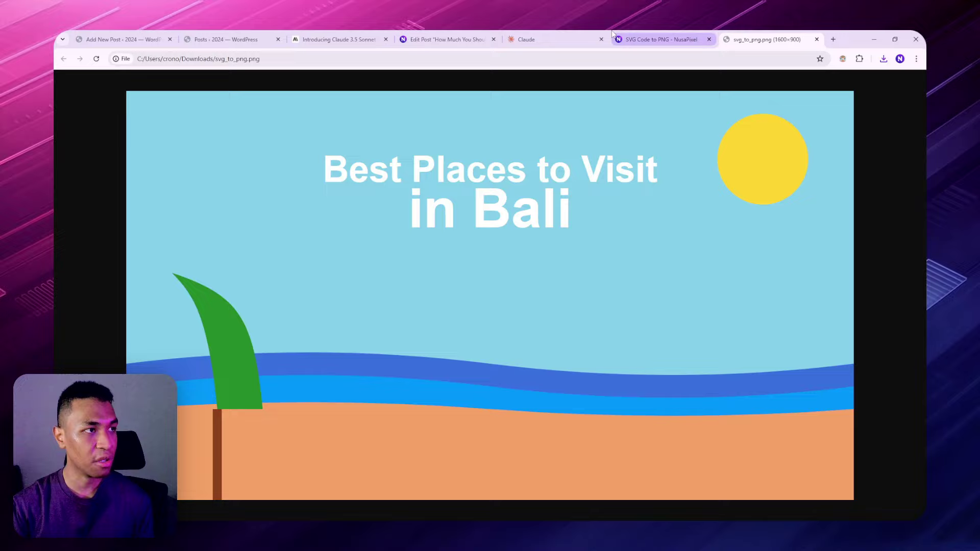
left_click(526, 39)
left_click(765, 39)
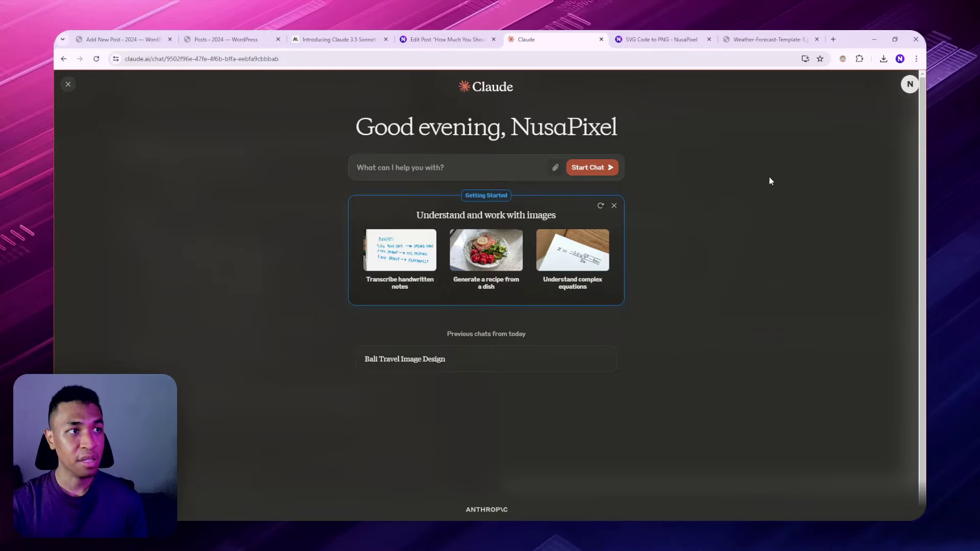
Step: Attach Weather-Forecast-Template-1.jpg to a new Claude message
left_click(768, 39)
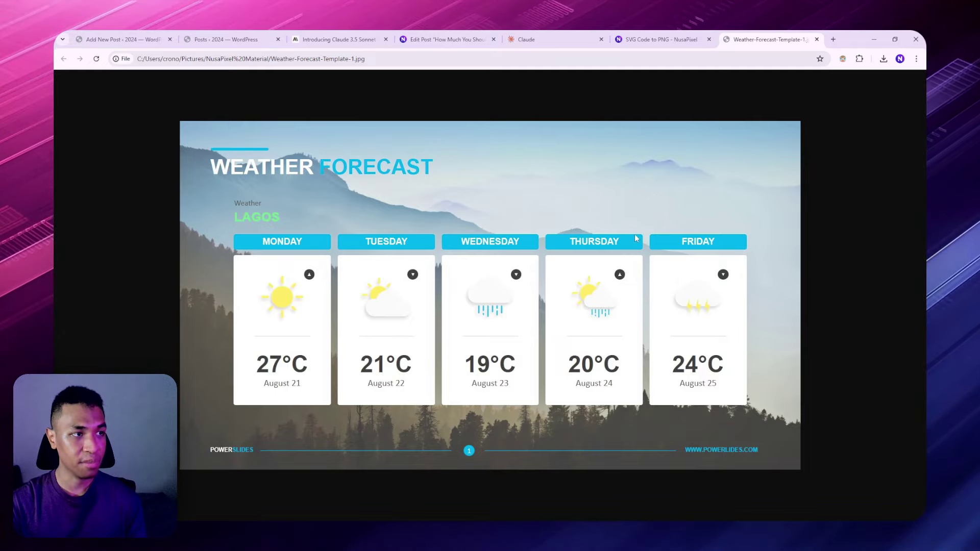
key("ctrl+5")
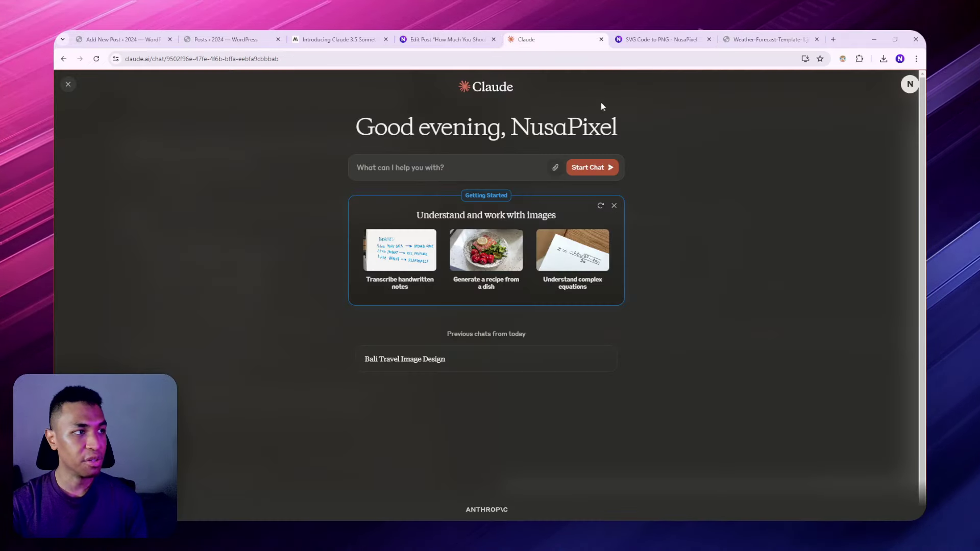
left_click(556, 167)
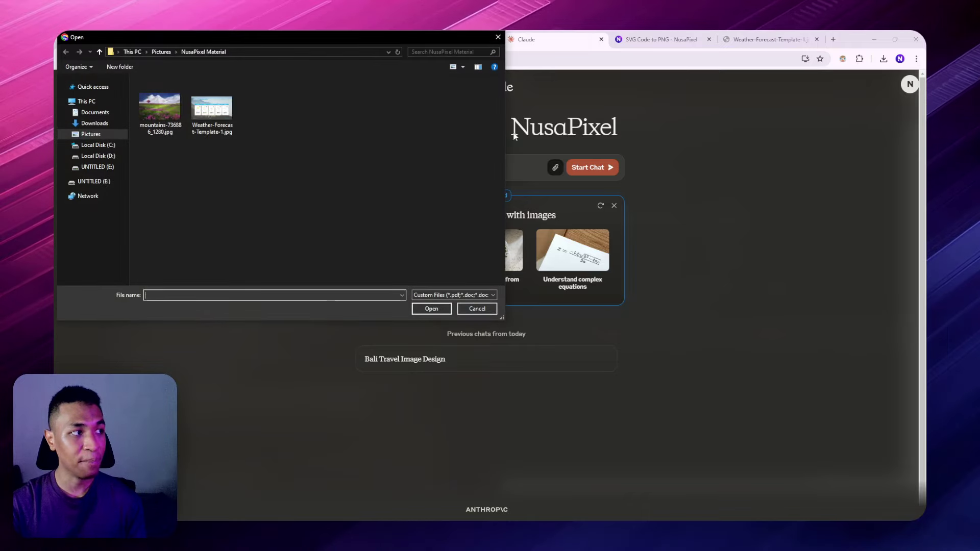
left_click(216, 120)
double_click(215, 121)
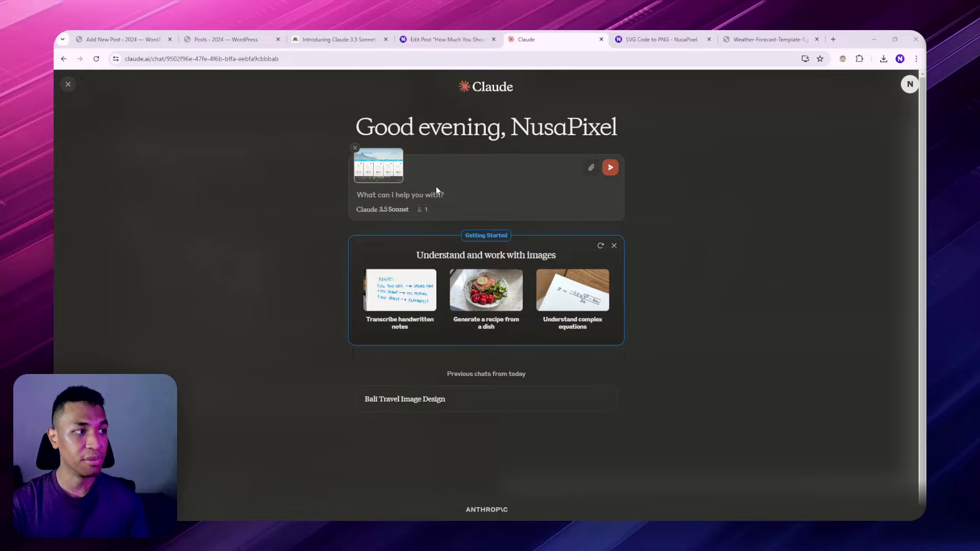
Step: Paste the prompt for a temperature-coloured SVG bar graph with a subtle patterned background
left_click(402, 194)
right_click(402, 194)
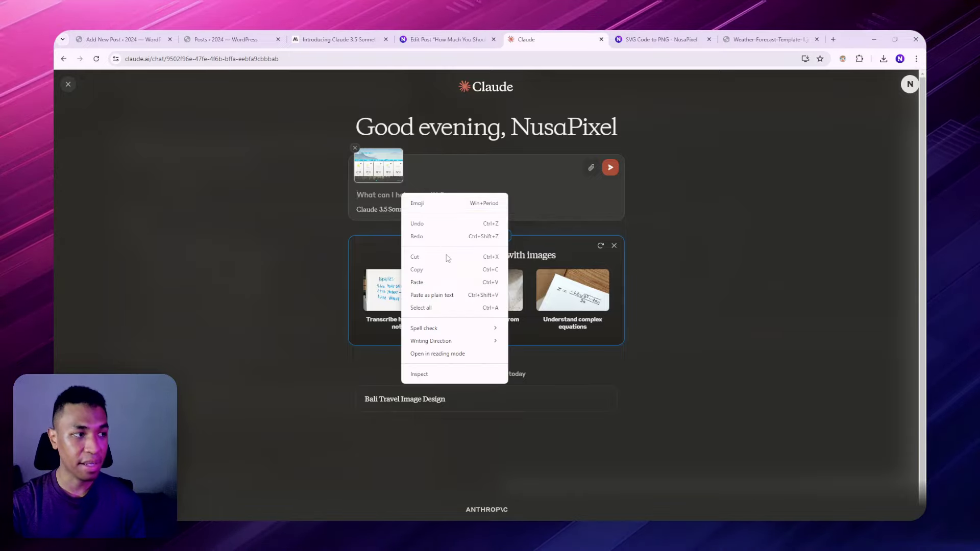
left_click(442, 282)
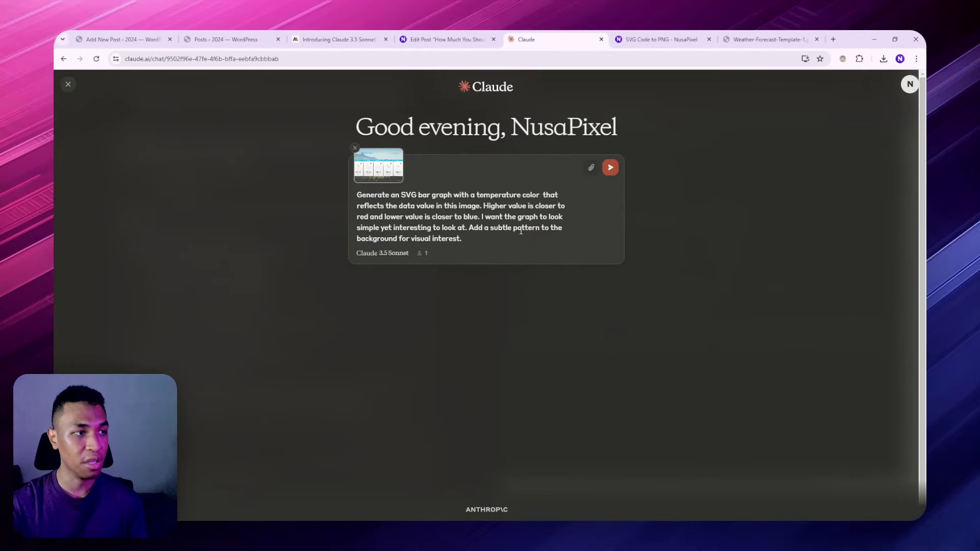
Step: Send the forecast prompt and view the SVG code of the Mon–Fri temperature bar graph
left_click(610, 169)
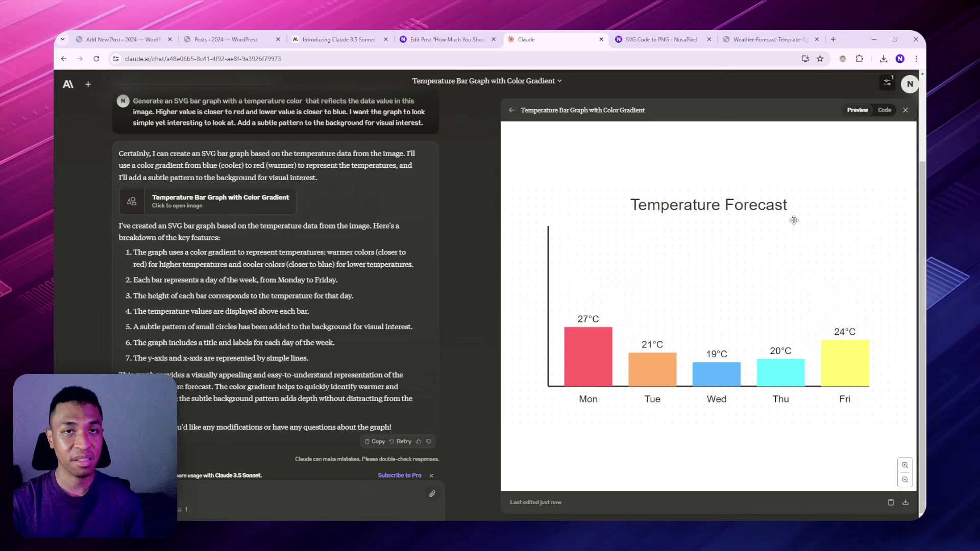
left_click(885, 110)
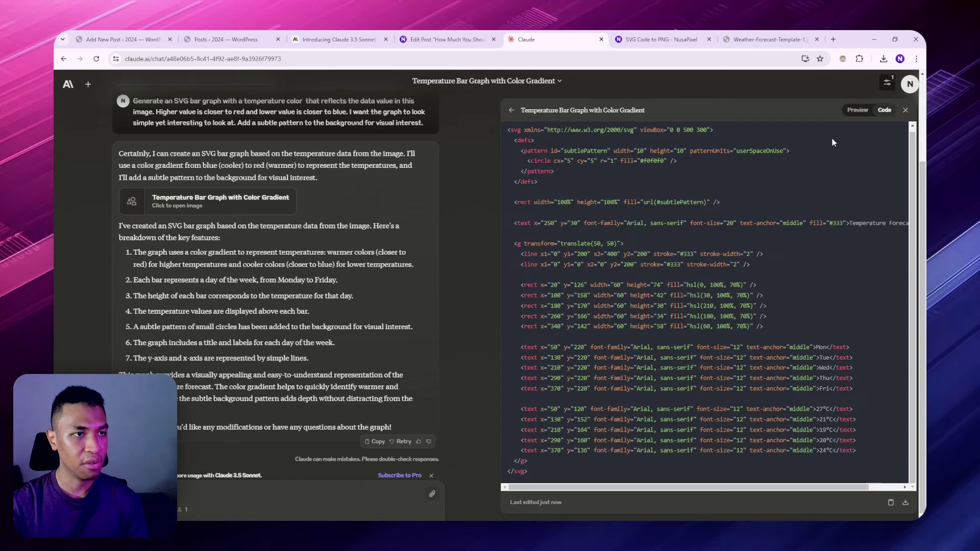
Step: Paste the bar graph SVG, download it as svg_to_png.png and inspect the PNG
left_click(659, 39)
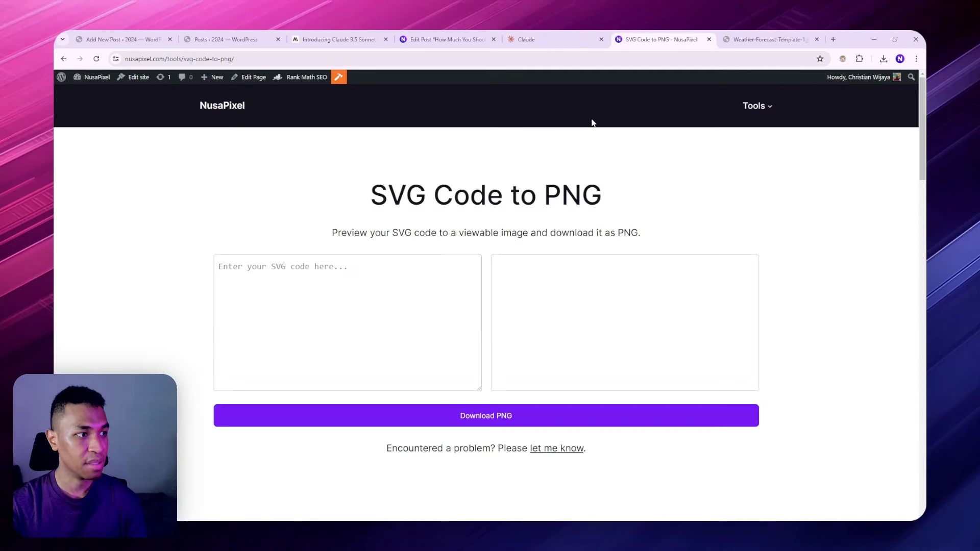
right_click(391, 261)
left_click(404, 357)
left_click(488, 428)
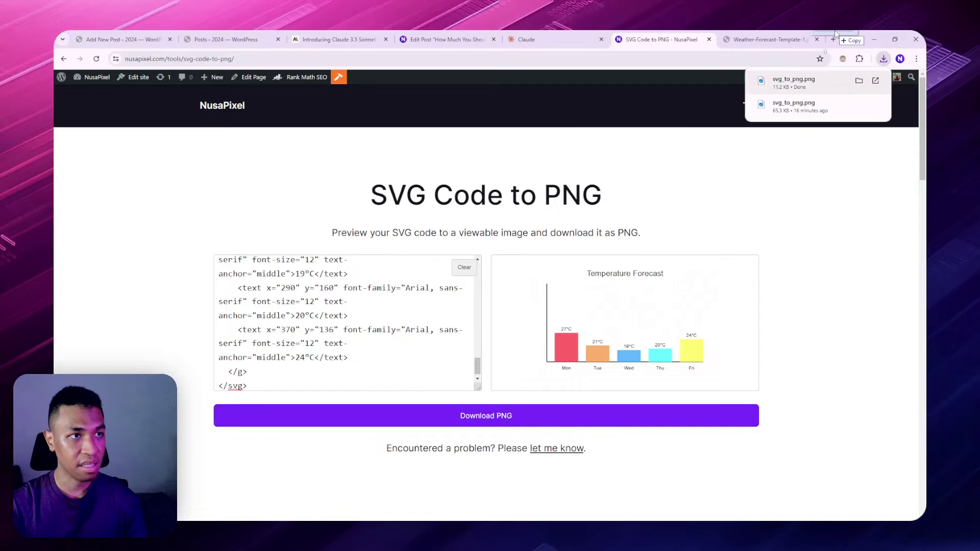
left_click(794, 82)
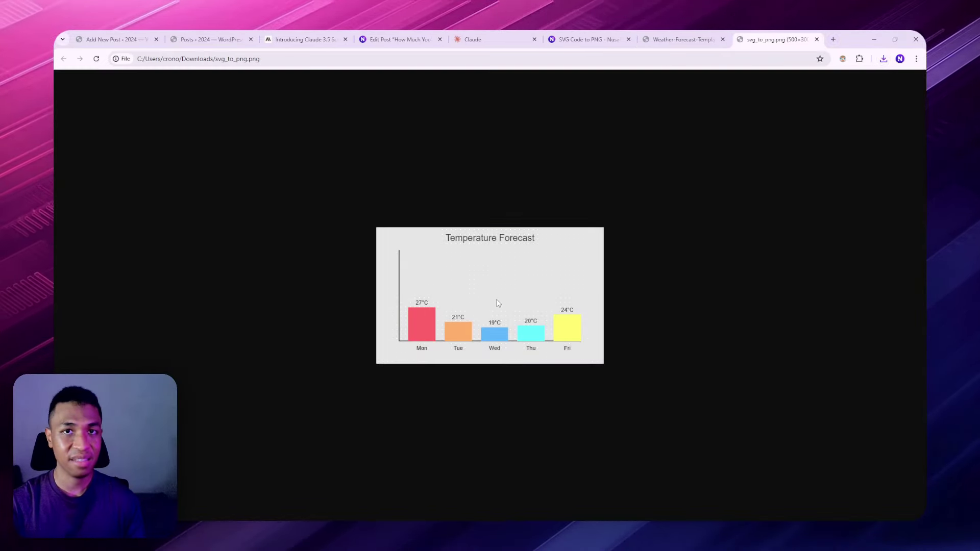
scroll(701, 284, "up", 1)
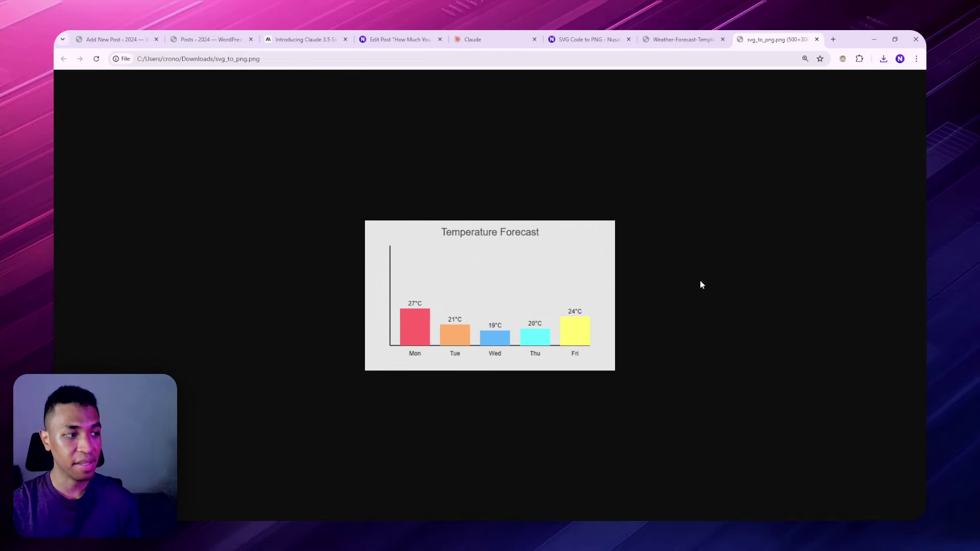
left_click(520, 34)
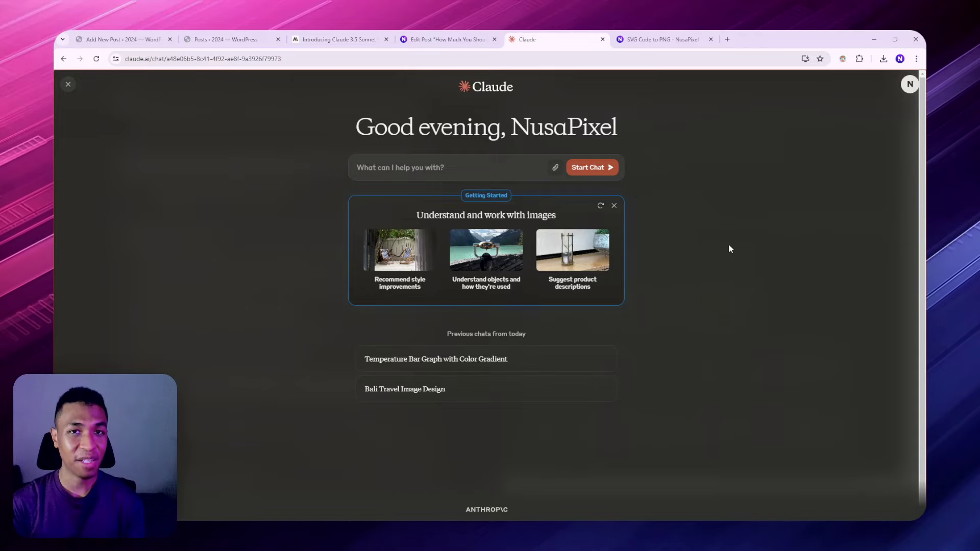
left_click(340, 39)
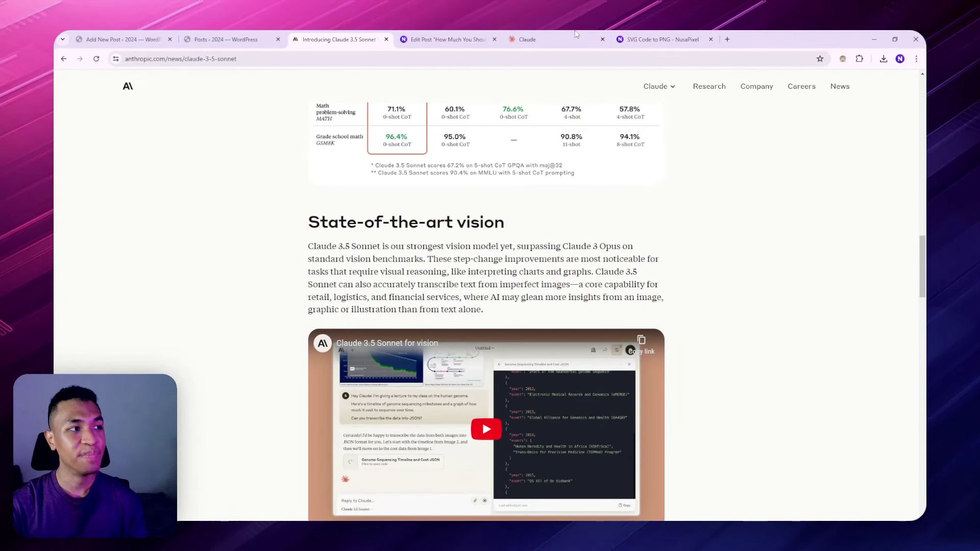
left_click(576, 35)
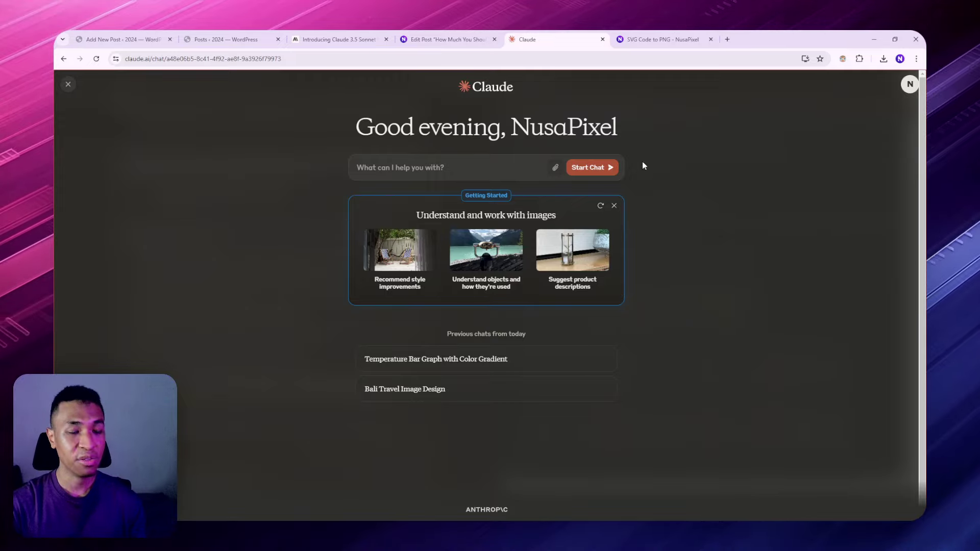
Step: Send mountains-736886_1280.jpg to Claude with the alt-text request prompt
left_click(554, 169)
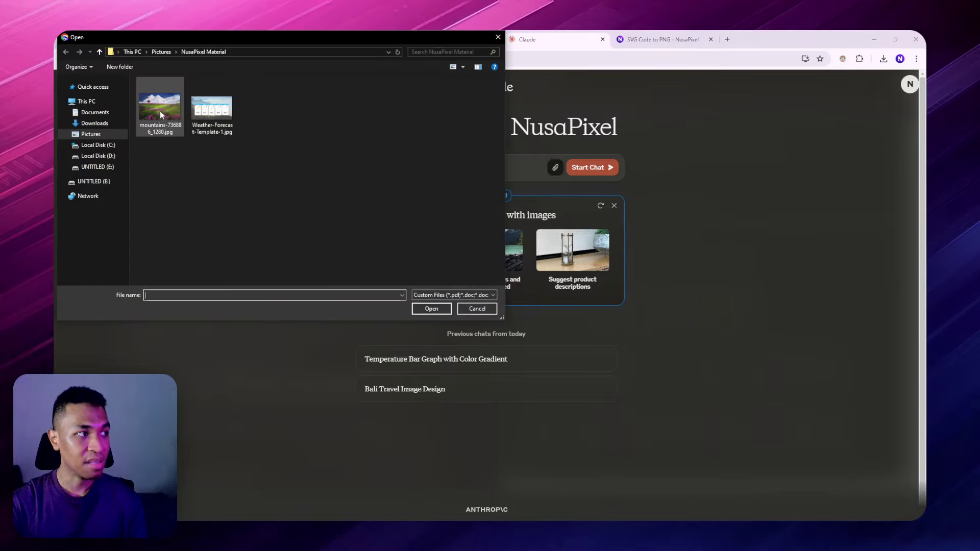
left_click(161, 111)
left_click(432, 309)
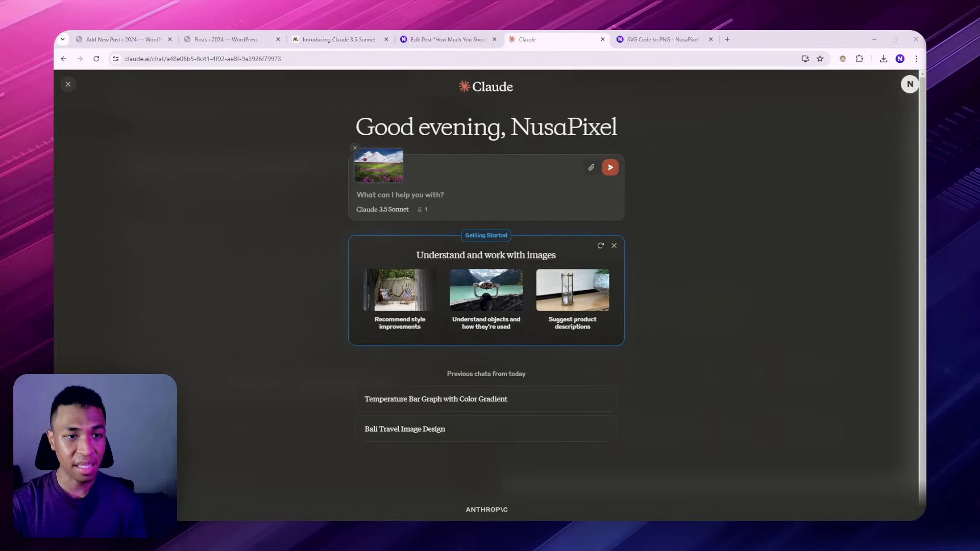
type("Describe this image content in a sentence or two, focusing on the main subject and its action/purpose. Include relevant keywords that describe the image. Keep the alt text concise, ideally under 150 characters.")
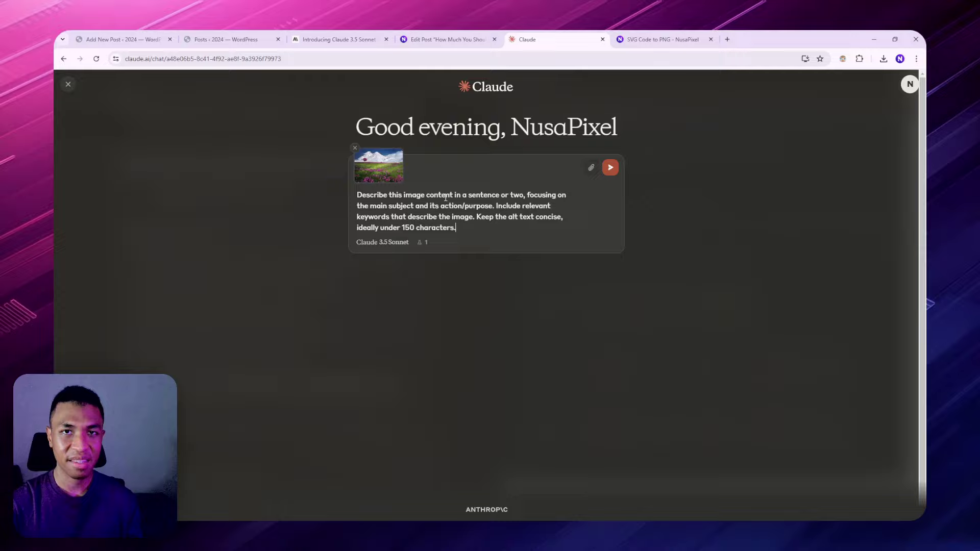
left_click(611, 168)
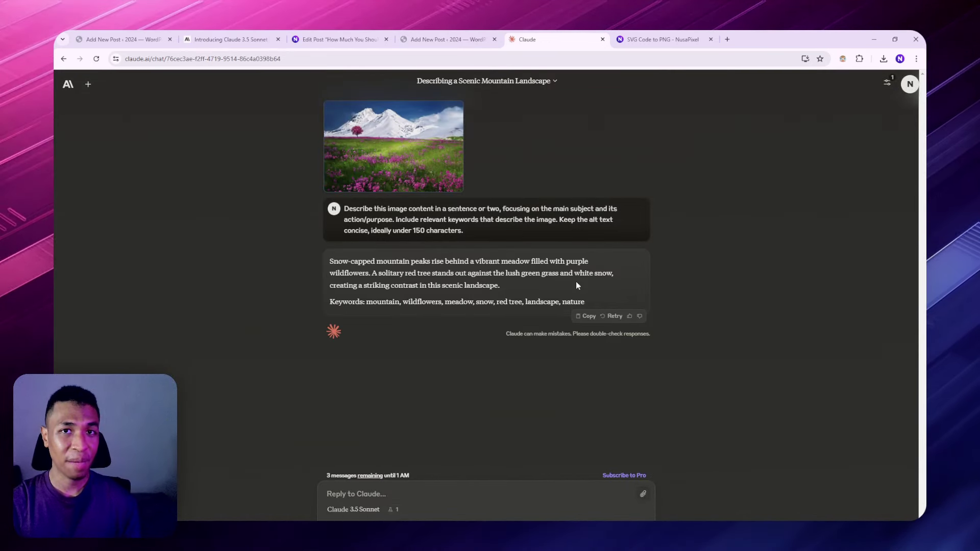
Step: Copy Claude's alt-text description of the snowy mountain meadow image
left_click_drag(578, 285, 296, 258)
right_click(433, 255)
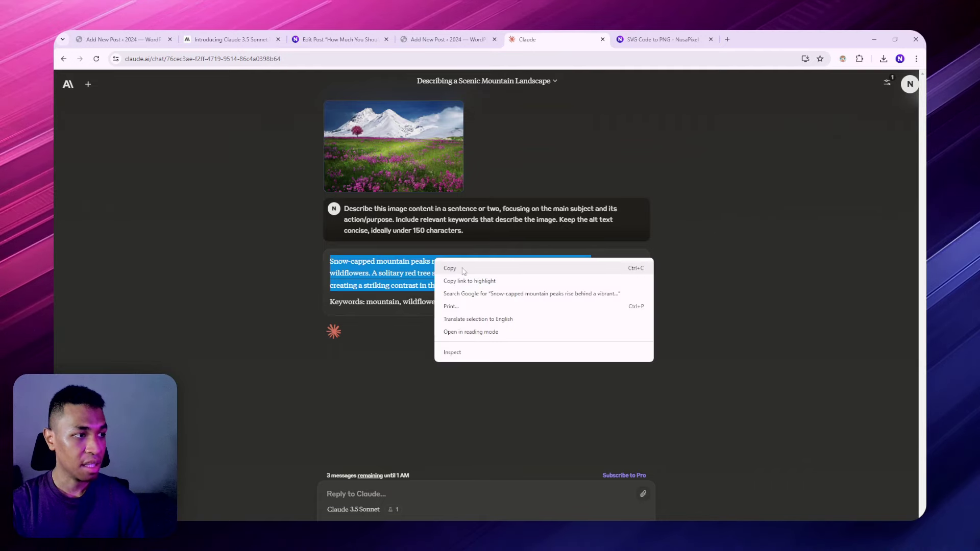
left_click(449, 264)
Step: Paste Claude's mountain description into the image block's Alternative Text field
left_click(438, 39)
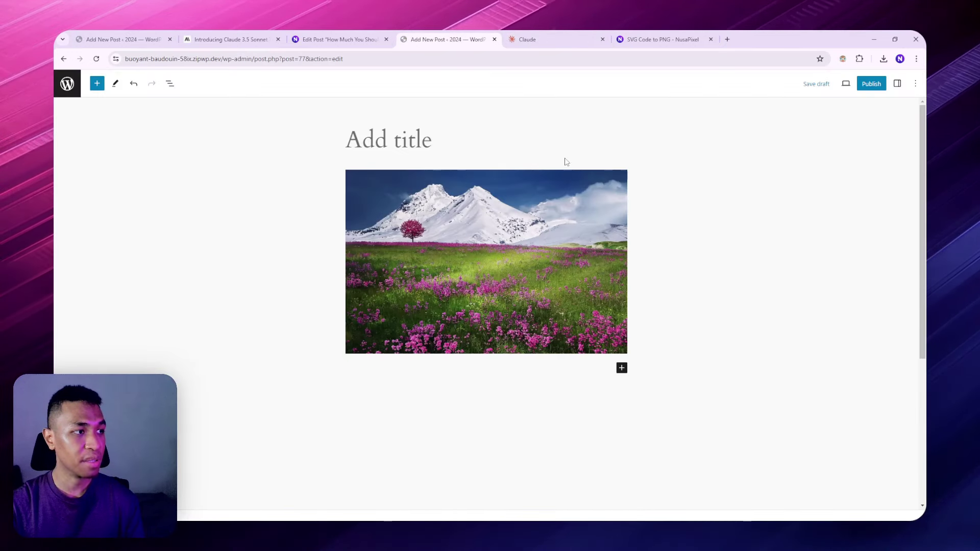
left_click(521, 250)
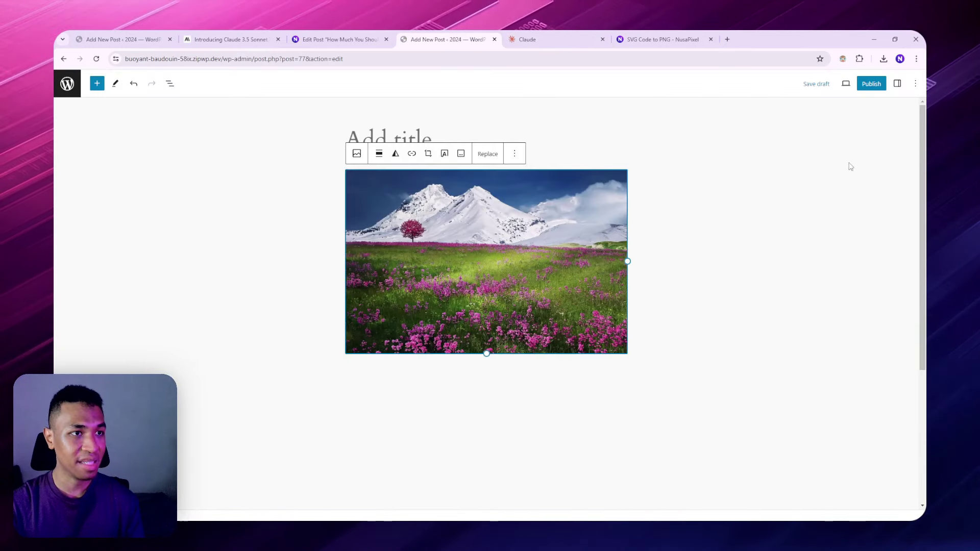
left_click(898, 85)
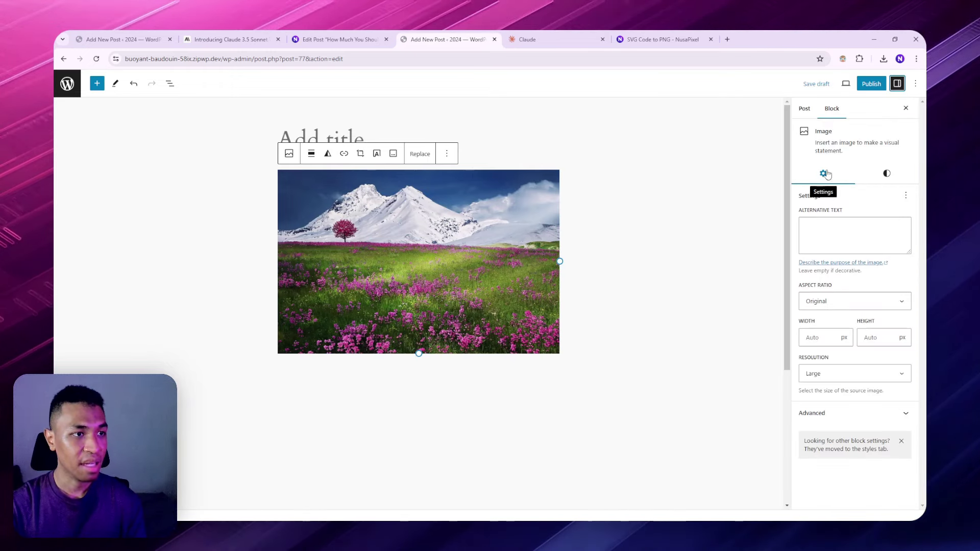
right_click(824, 224)
left_click(751, 317)
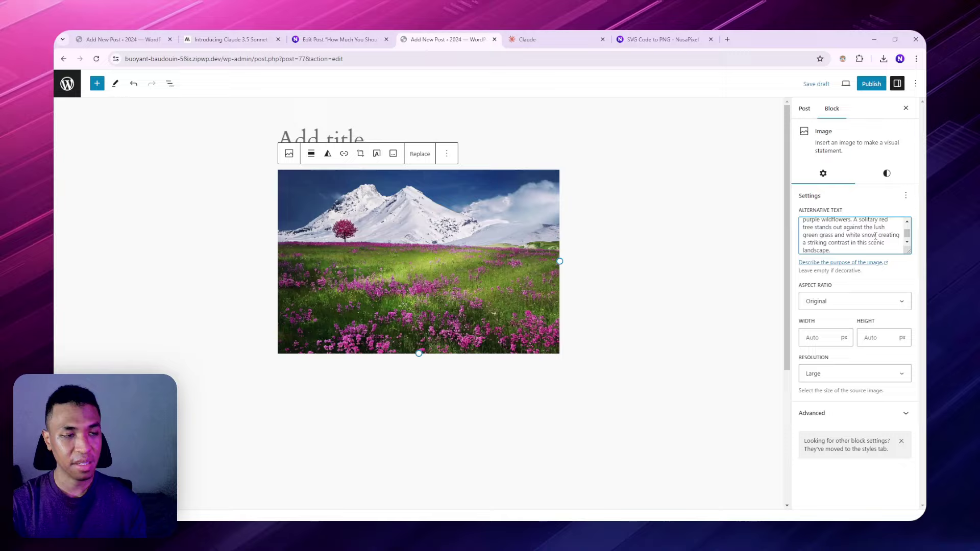
scroll(876, 236, "up", 2)
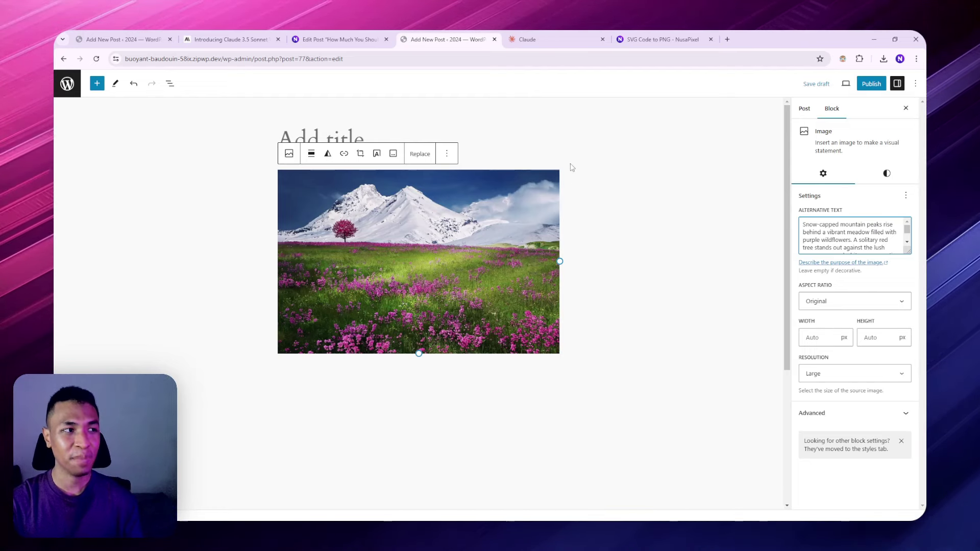
left_click(561, 34)
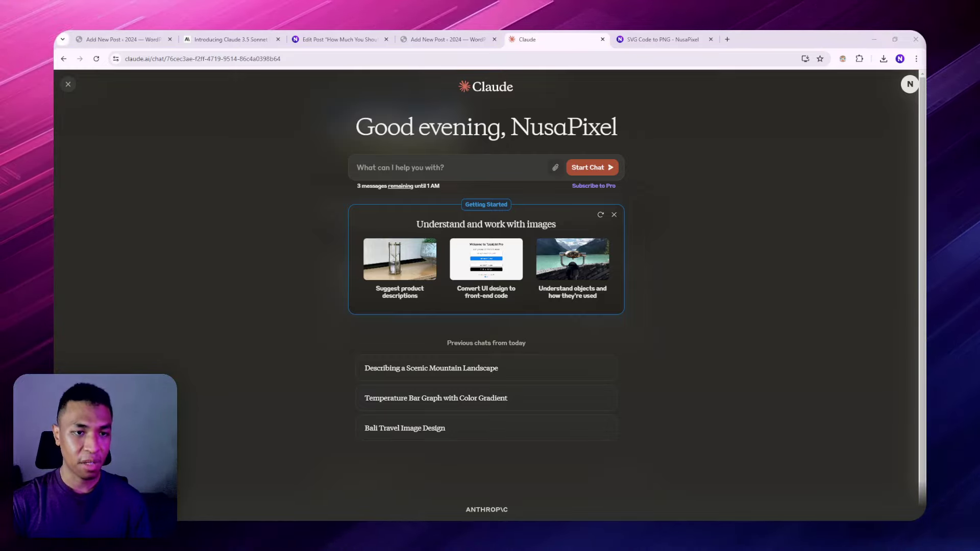
Step: Paste the 5-question true/false quiz prompt into Claude's message box, followed by the article text
right_click(386, 164)
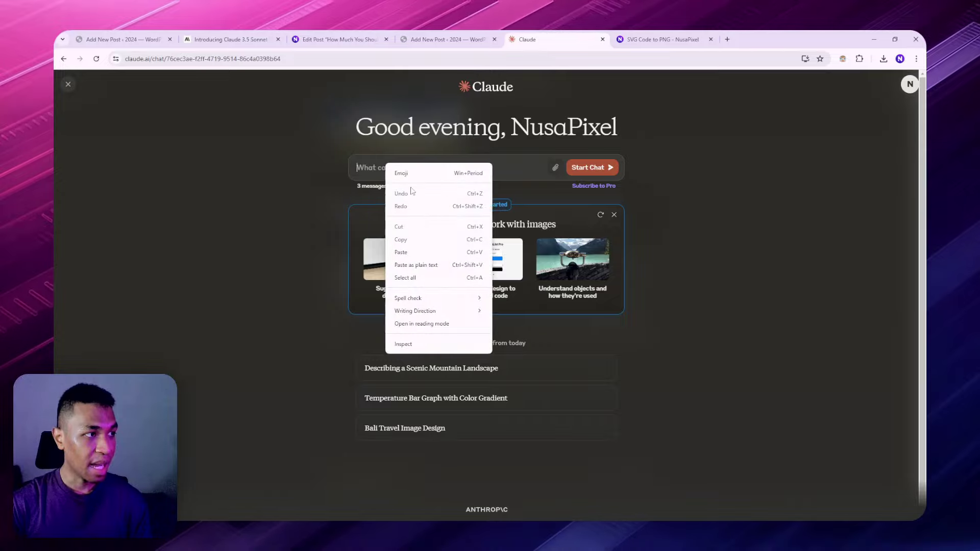
left_click(401, 252)
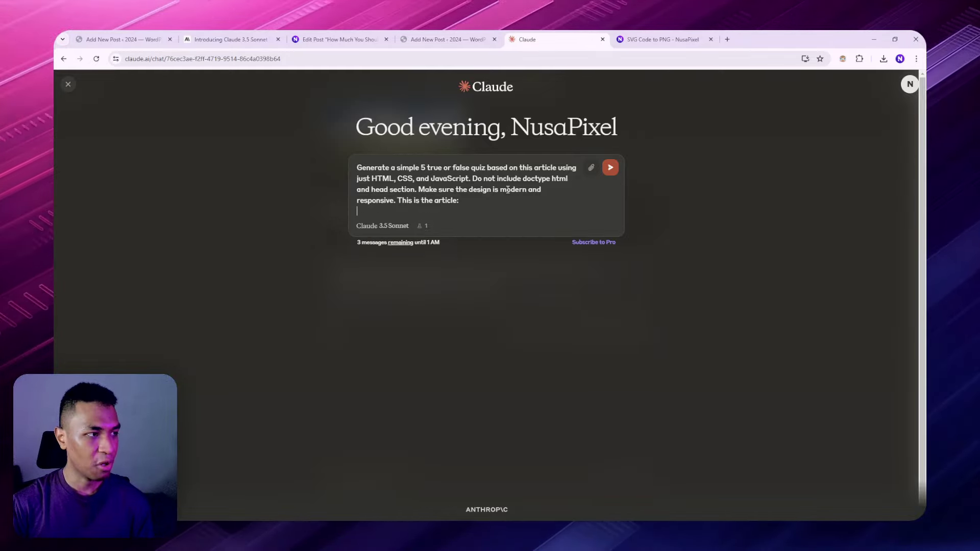
key("ctrl+v")
scroll(483, 247, "up", 2)
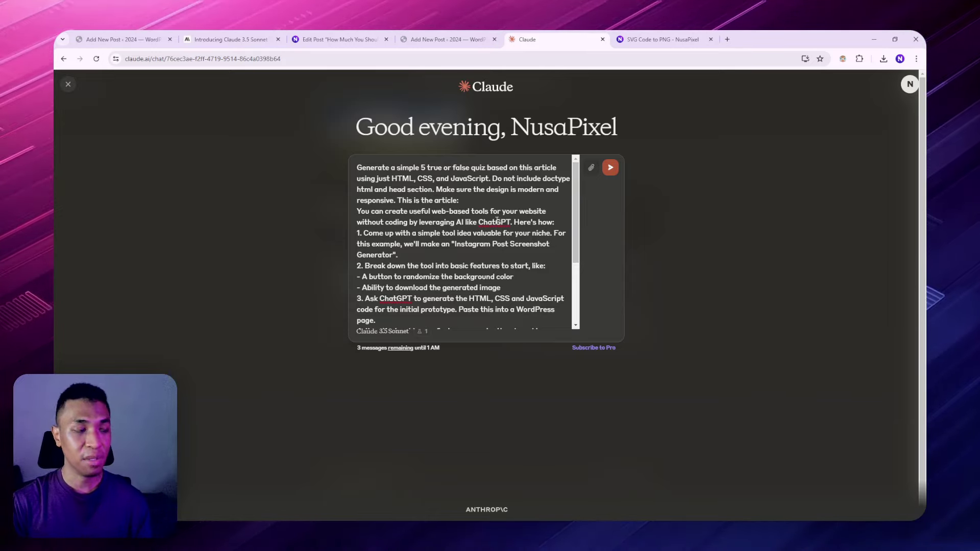
scroll(460, 235, "down", 2)
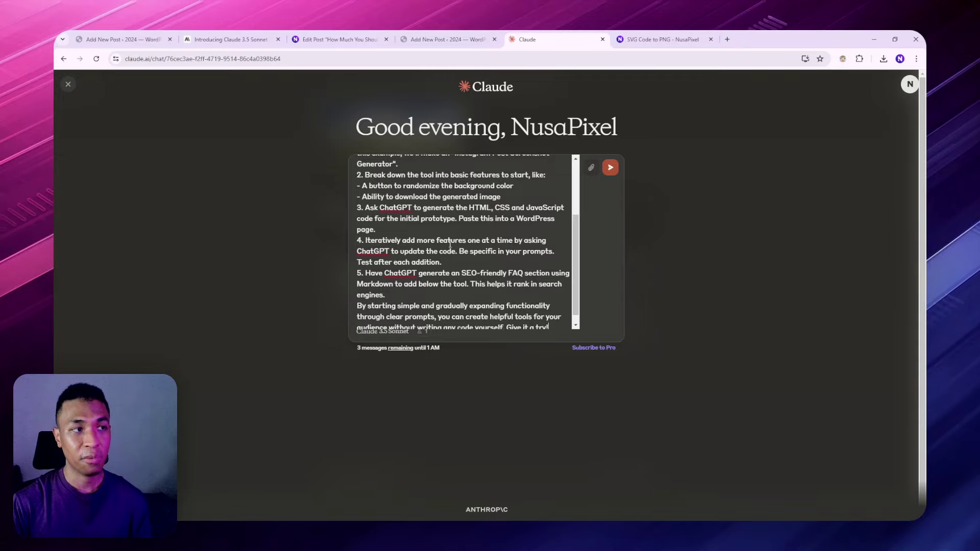
scroll(450, 245, "up", 3)
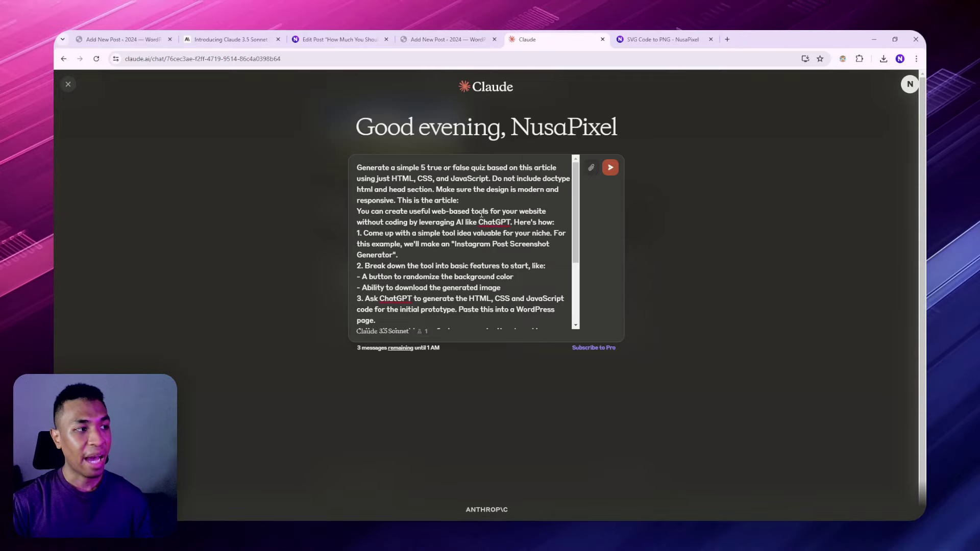
Step: Send the quiz request so Claude builds the AI Web Tools Quiz
left_click(610, 169)
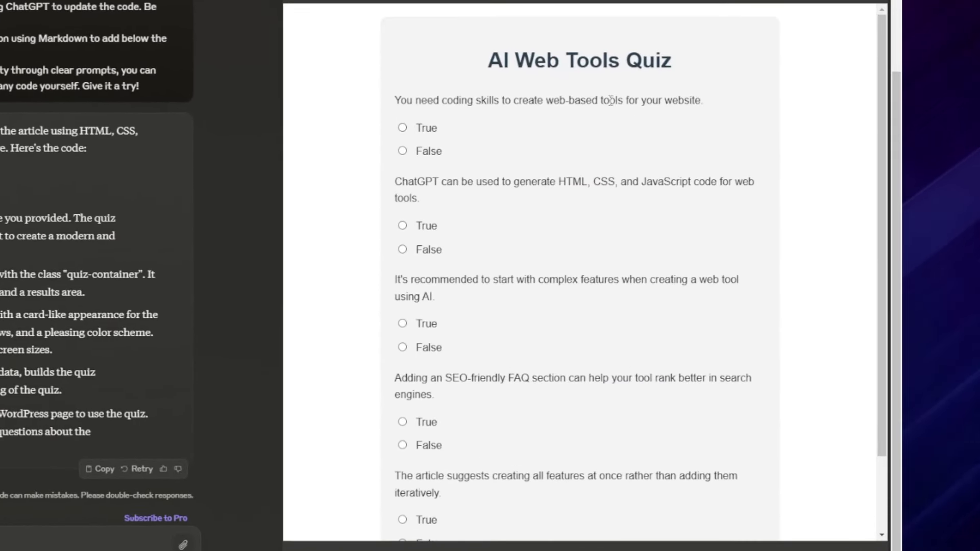
scroll(684, 131, "down", 2)
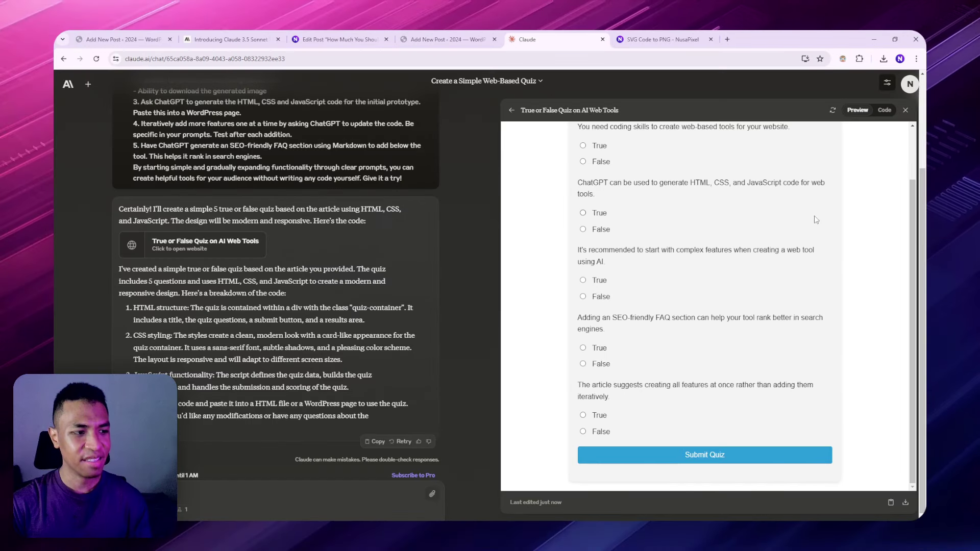
scroll(618, 127, "up", 2)
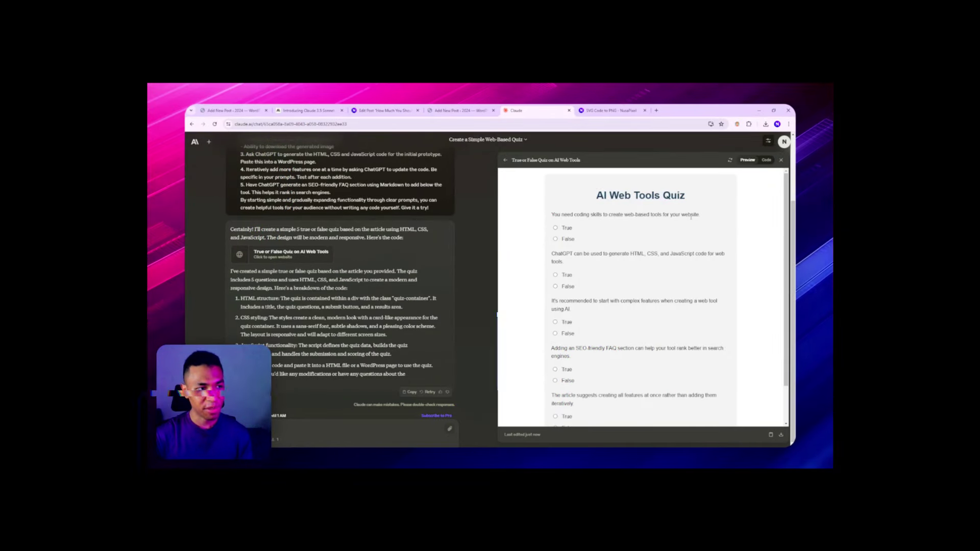
scroll(621, 306, "down", 3)
Step: Answer the quiz False, True, False, True, False and submit it, scoring 5 out of 5
left_click(584, 161)
left_click(584, 213)
left_click(584, 297)
left_click(583, 348)
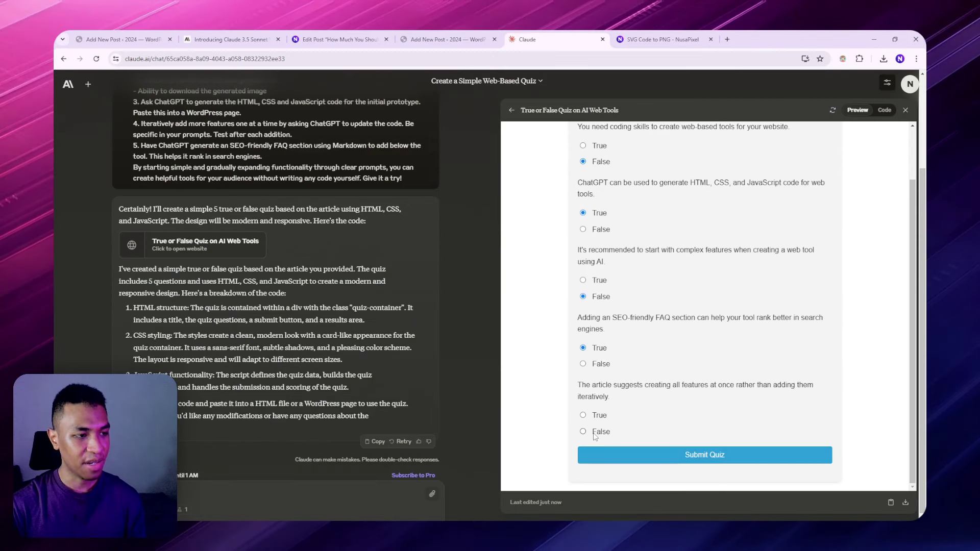
left_click(584, 432)
left_click(703, 462)
scroll(746, 393, "down", 1)
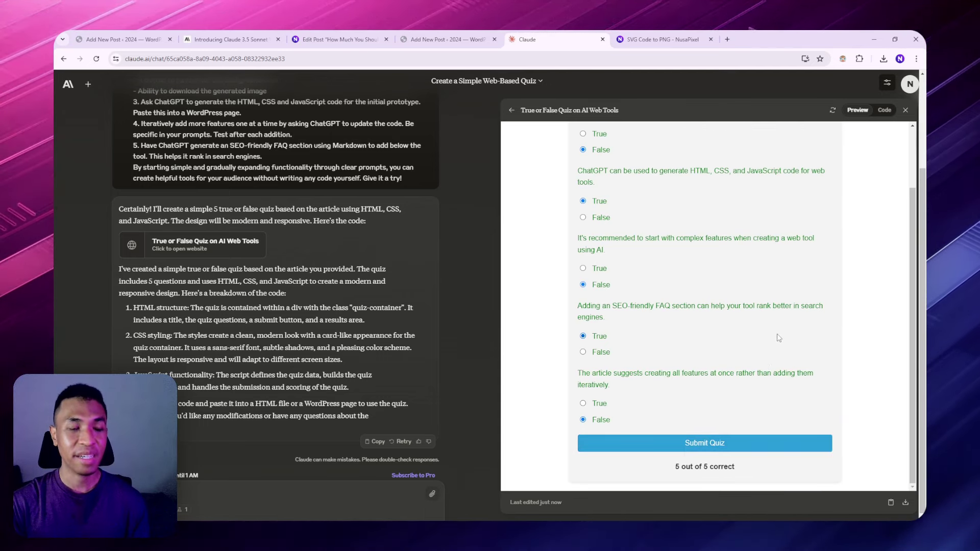
scroll(727, 214, "up", 3)
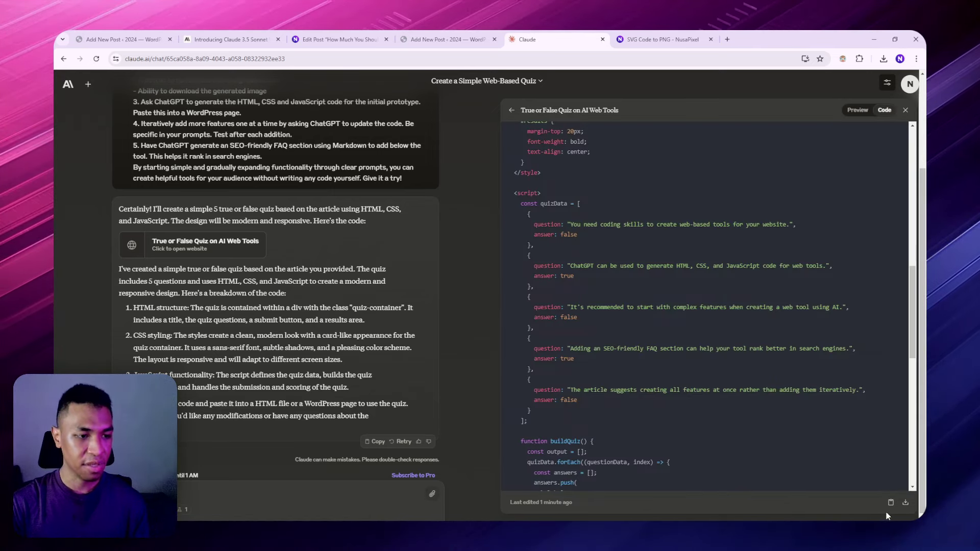
left_click(449, 40)
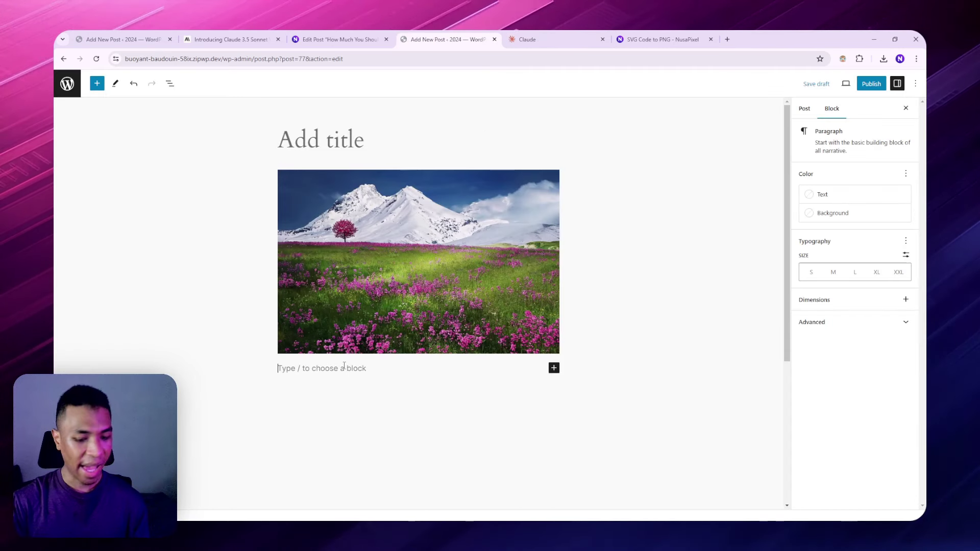
Step: Add a Custom HTML block via /custo, paste the quiz code, and show its rendered preview
type("/custo")
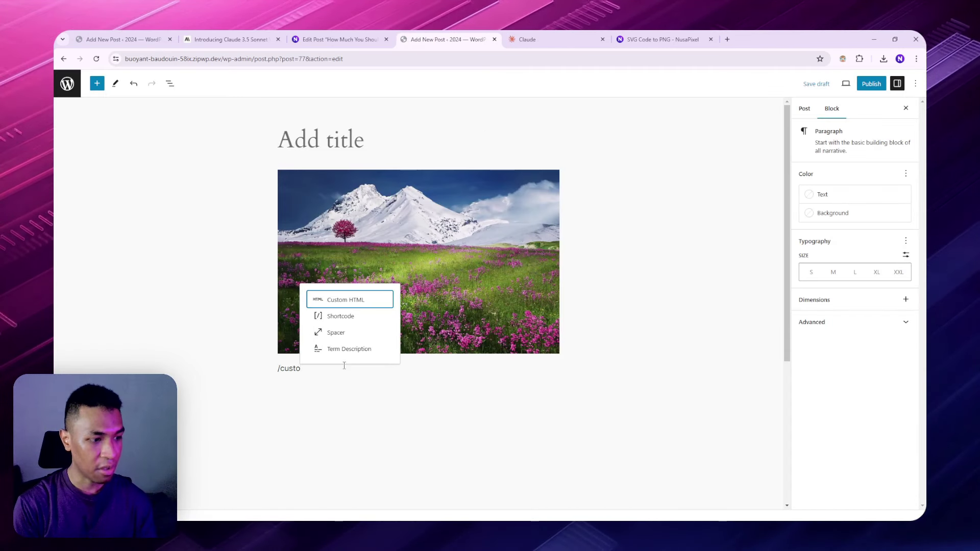
key("Return")
right_click(314, 372)
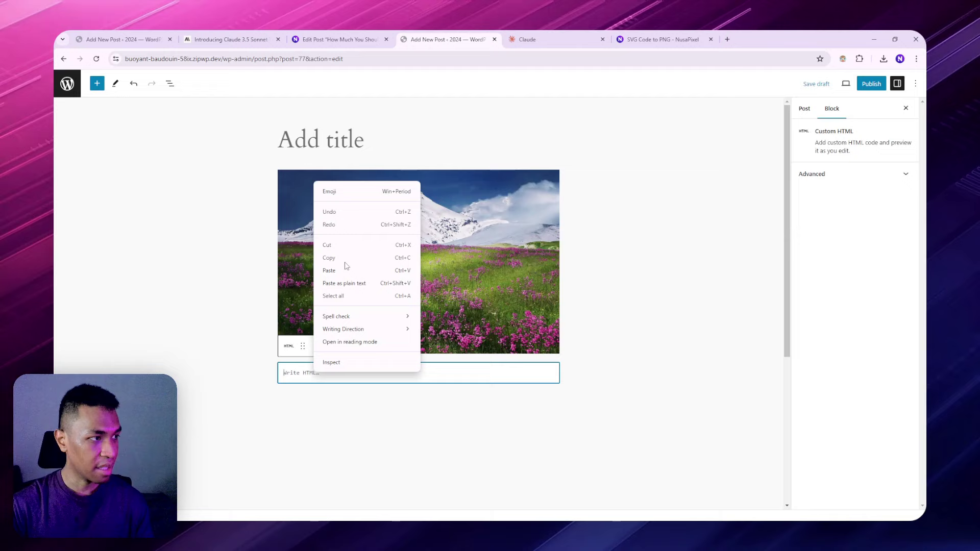
left_click(348, 269)
left_click(365, 347)
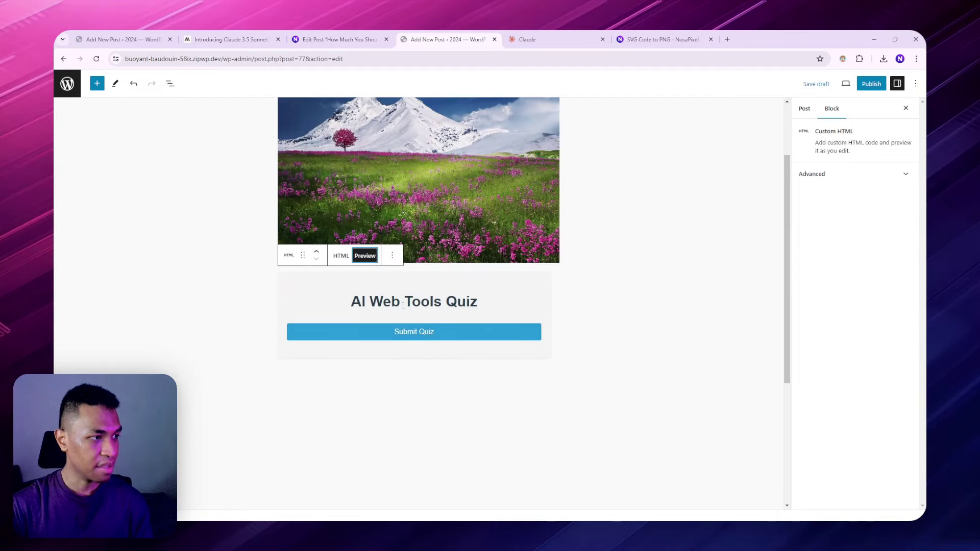
scroll(450, 339, "down", 1)
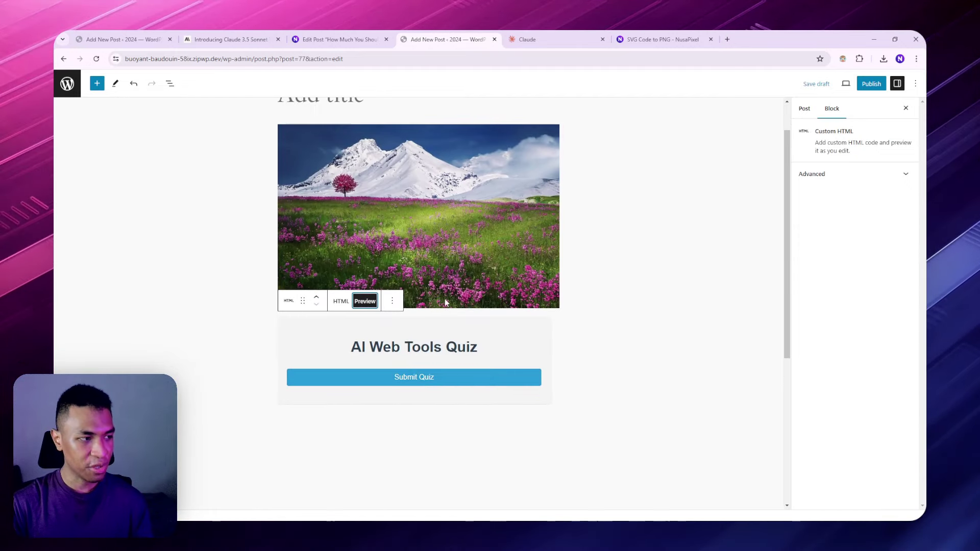
Step: Preview the quiz post in a new tab, then move to the Cloudways pricing post
left_click(846, 83)
left_click(787, 170)
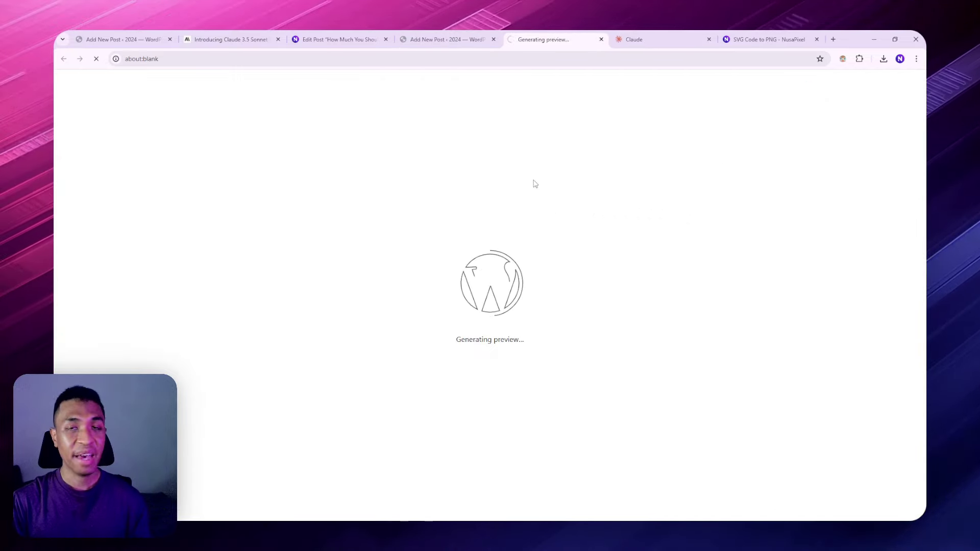
scroll(607, 245, "down", 3)
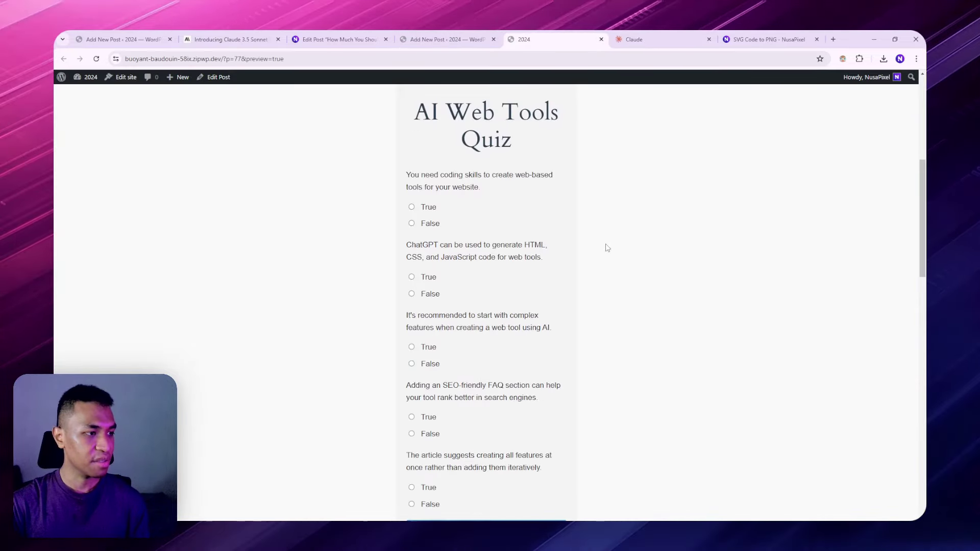
scroll(441, 225, "up", 2)
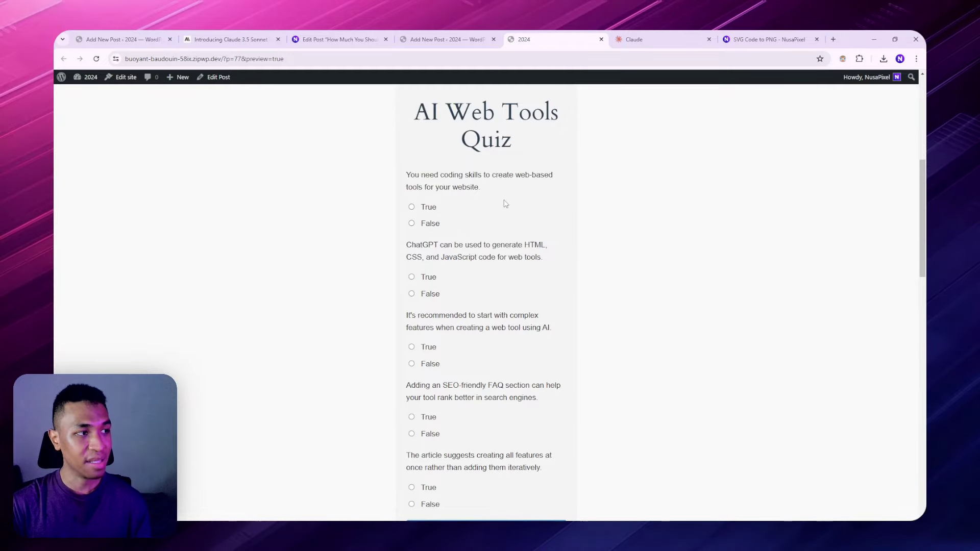
scroll(505, 204, "up", 2)
left_click(652, 32)
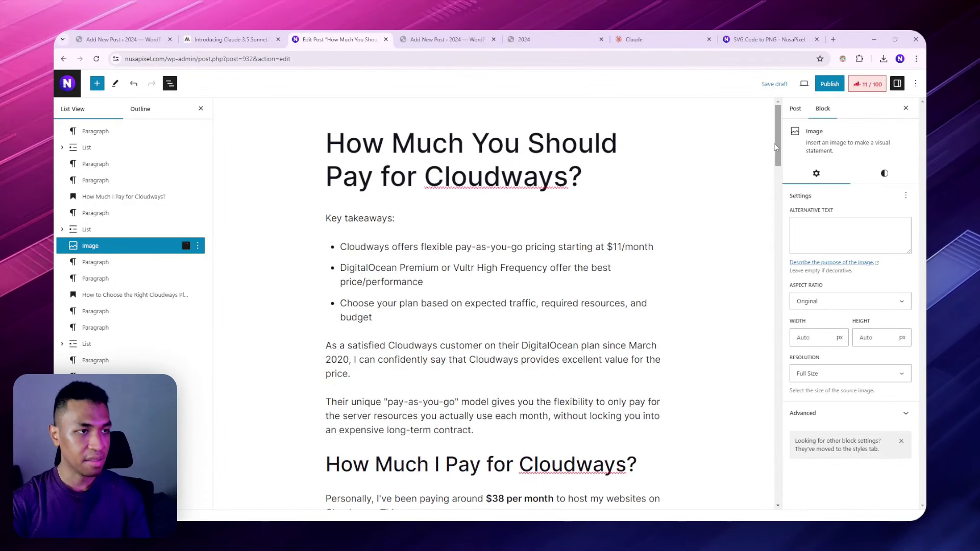
Step: Scroll the Cloudways post past the invoice screenshot to the 'How to Choose the Right Cloudways Plan' heading
scroll(775, 145, "down", 1)
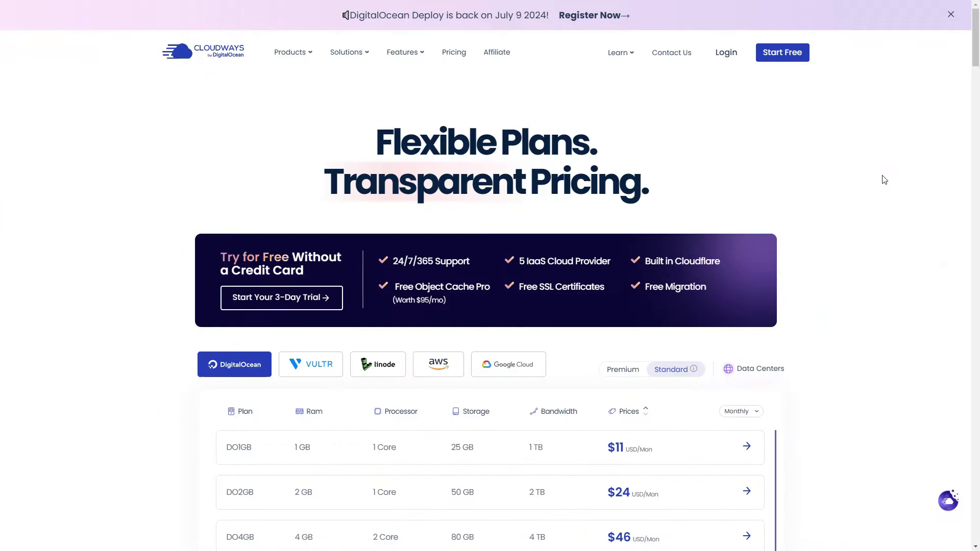
scroll(878, 179, "down", 4)
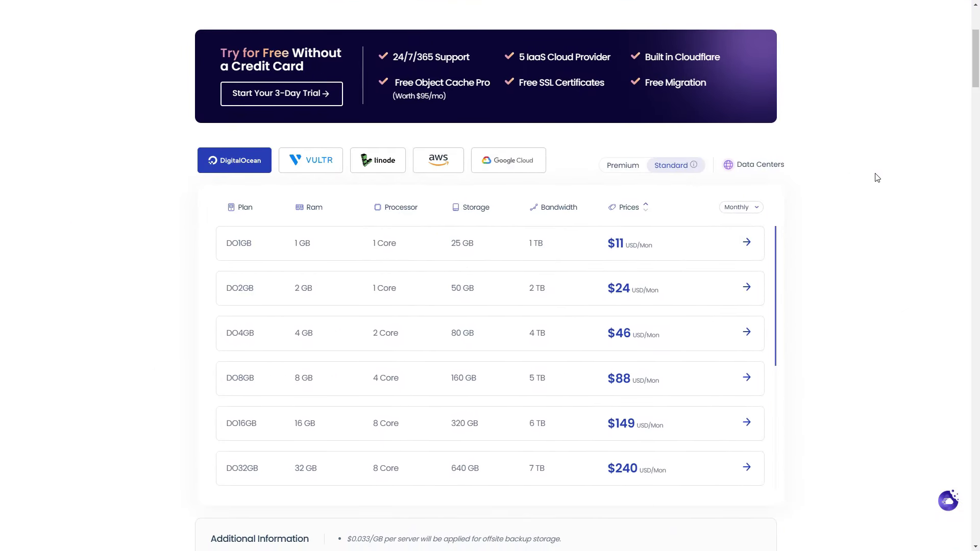
scroll(690, 273, "down", 4)
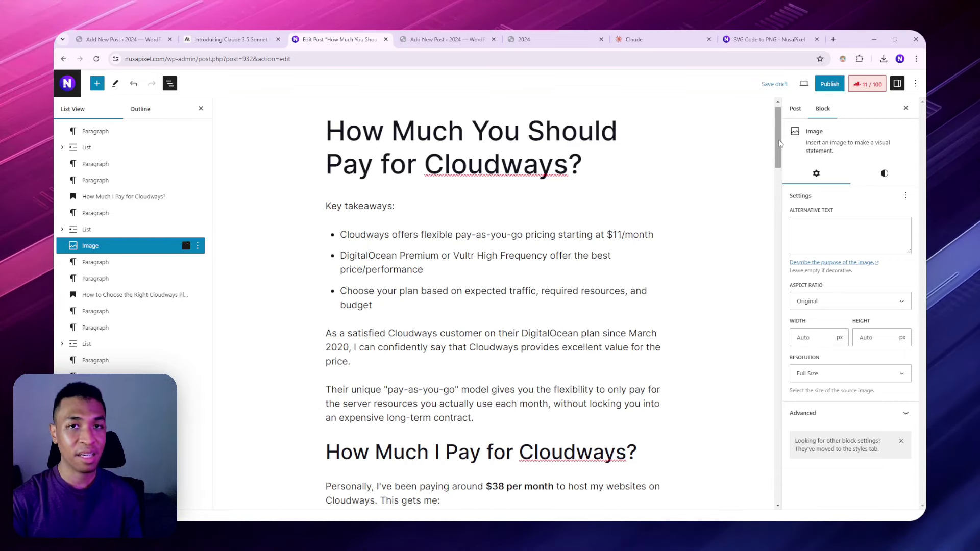
left_click_drag(780, 143, 794, 240)
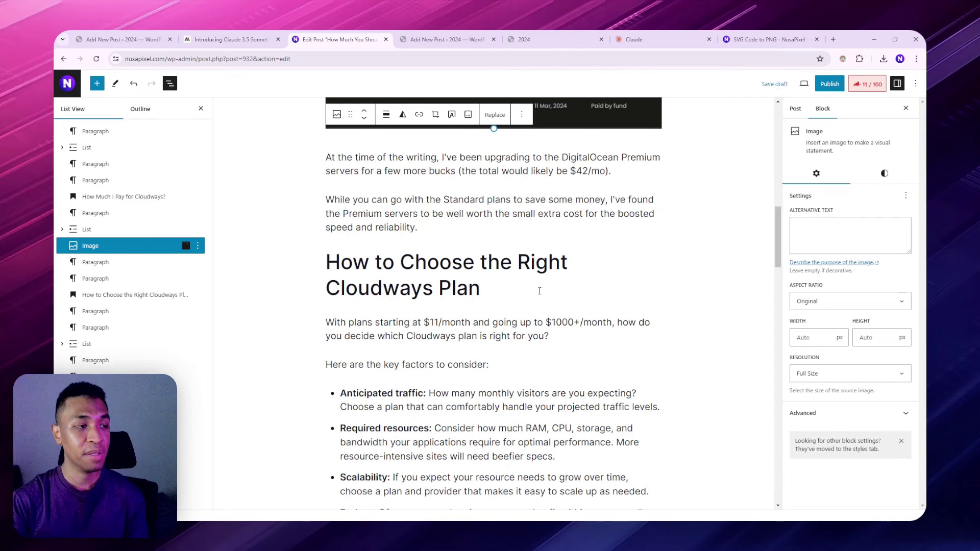
Step: Paste the DigitalOcean plan calculator prompt into Claude, review its plan descriptions, and send it
key("ctrl+6")
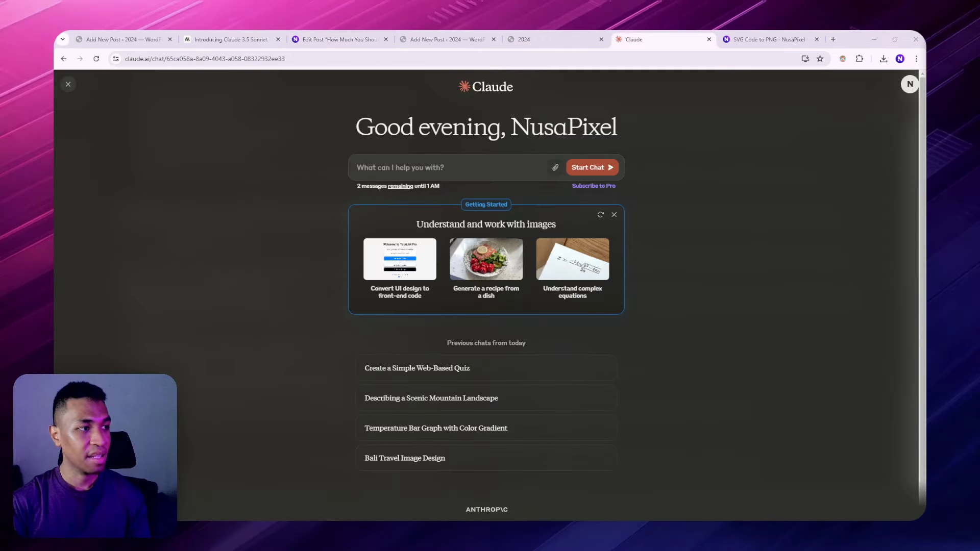
right_click(454, 169)
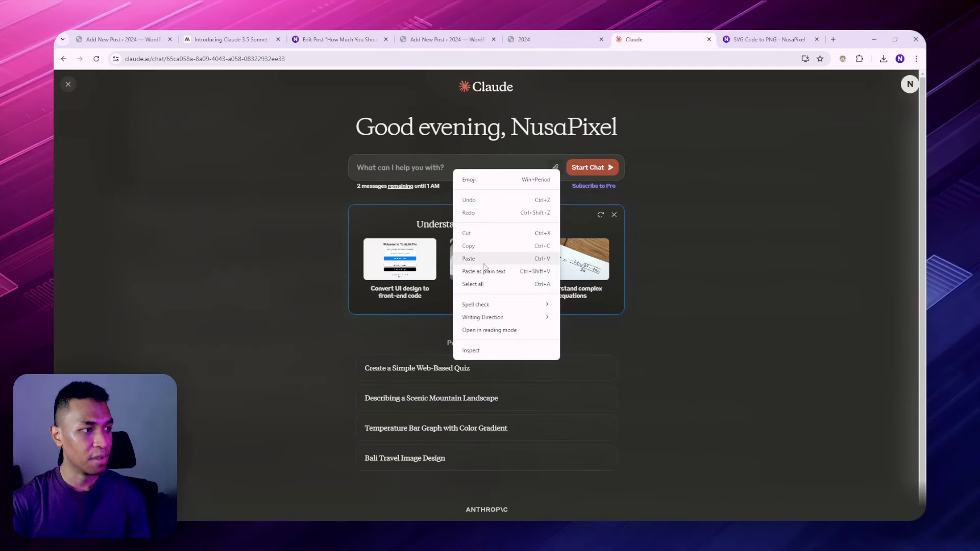
left_click(470, 257)
scroll(517, 222, "up", 2)
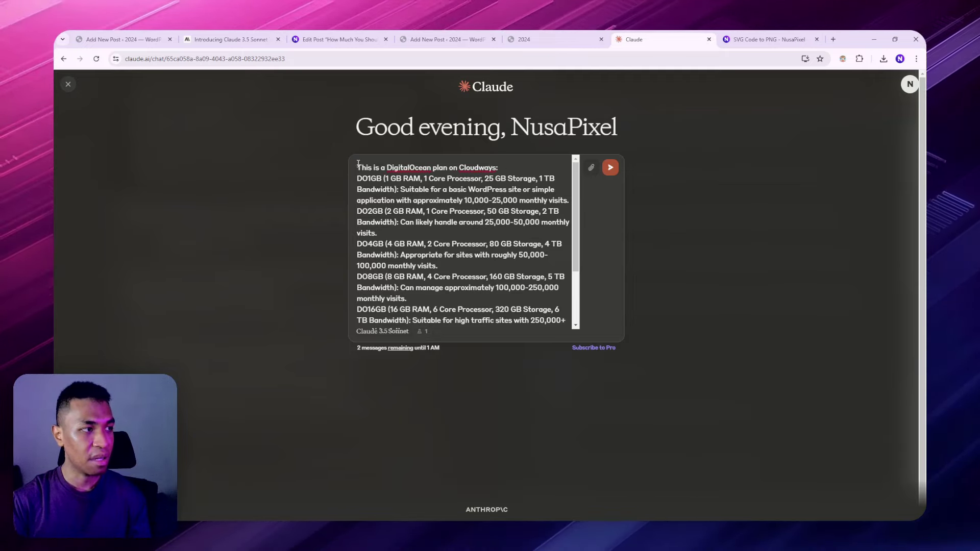
left_click_drag(359, 166, 509, 245)
left_click(473, 240)
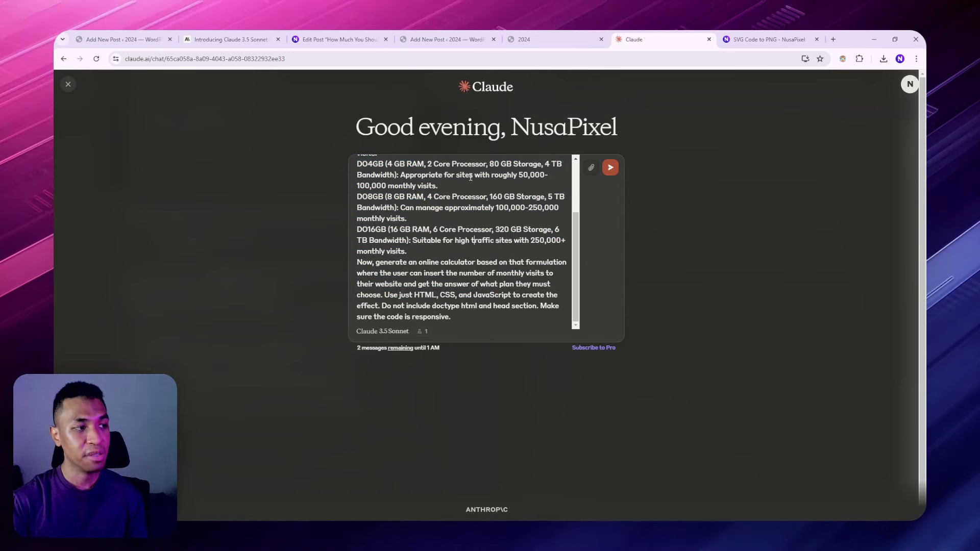
scroll(380, 164, "up", 3)
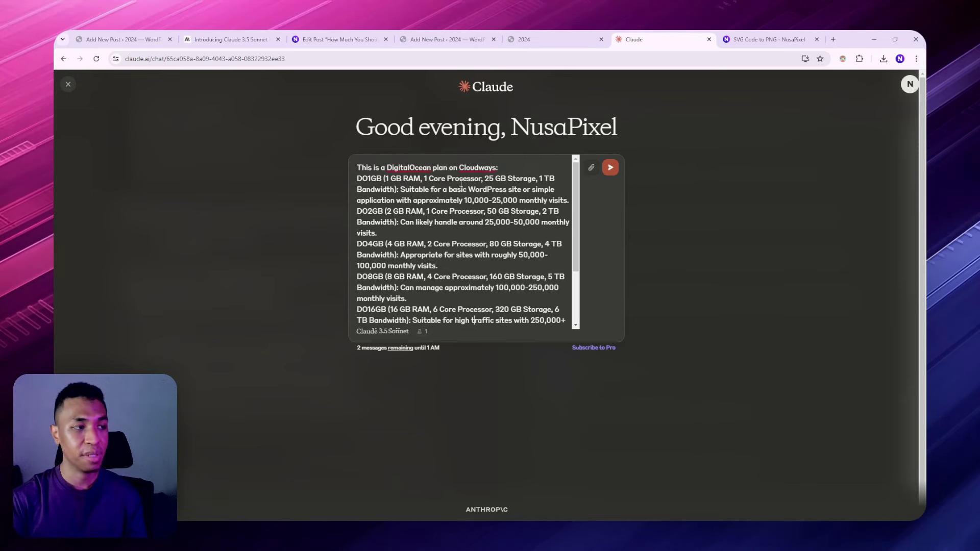
scroll(504, 216, "down", 3)
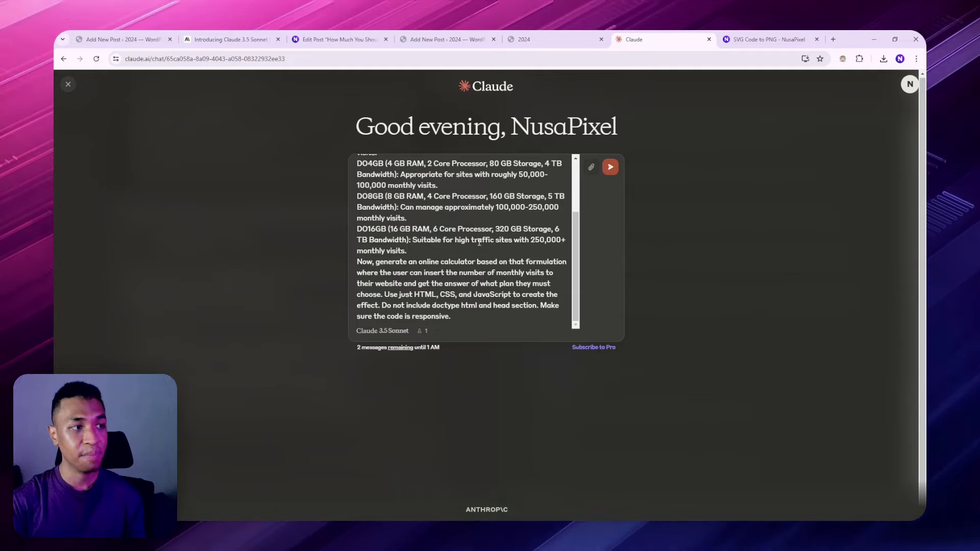
scroll(479, 242, "up", 5)
left_click(611, 167)
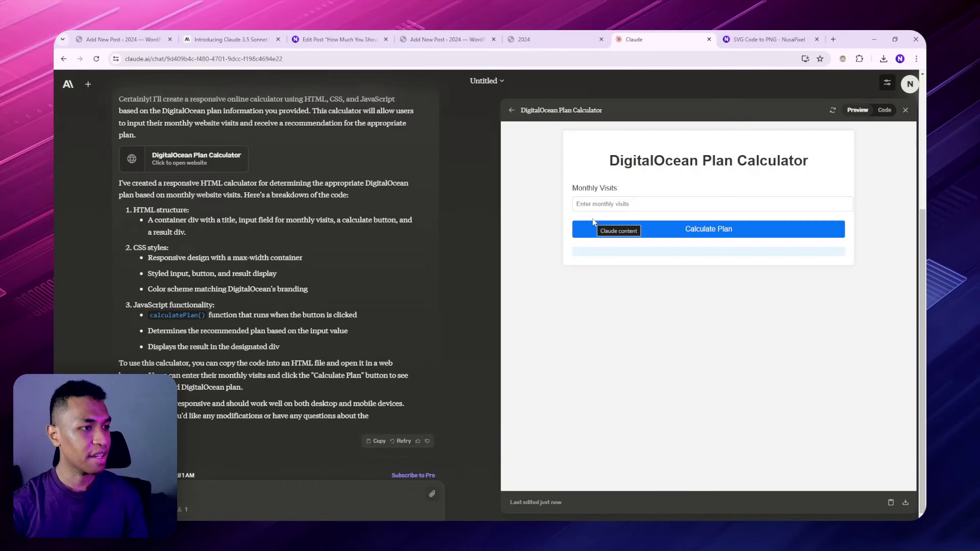
Step: Test the calculator with 100000 monthly visits, getting DO4GB, and view its source code
left_click(681, 202)
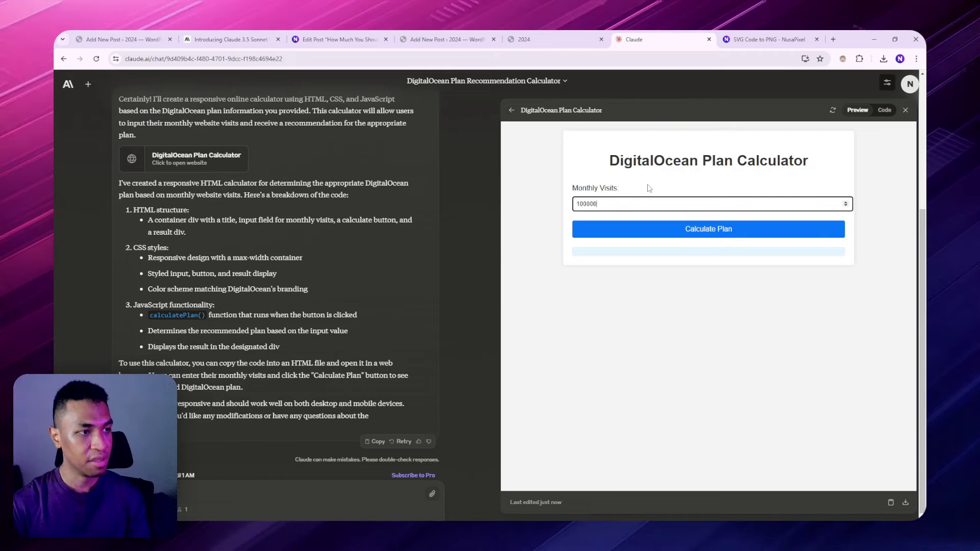
left_click(664, 229)
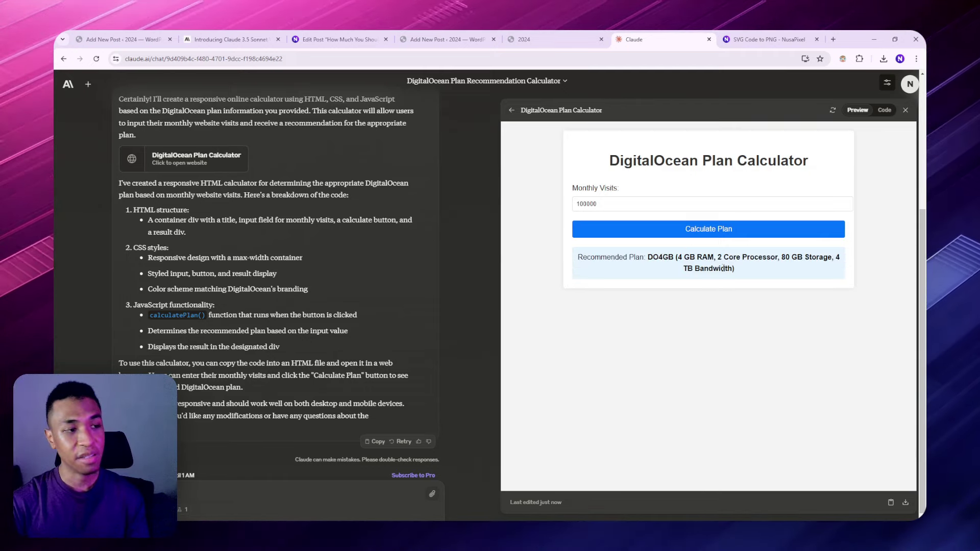
left_click(885, 111)
Step: Copy the calculator code and embed it in a Custom HTML block below the plan-choosing heading
left_click(891, 502)
left_click(444, 39)
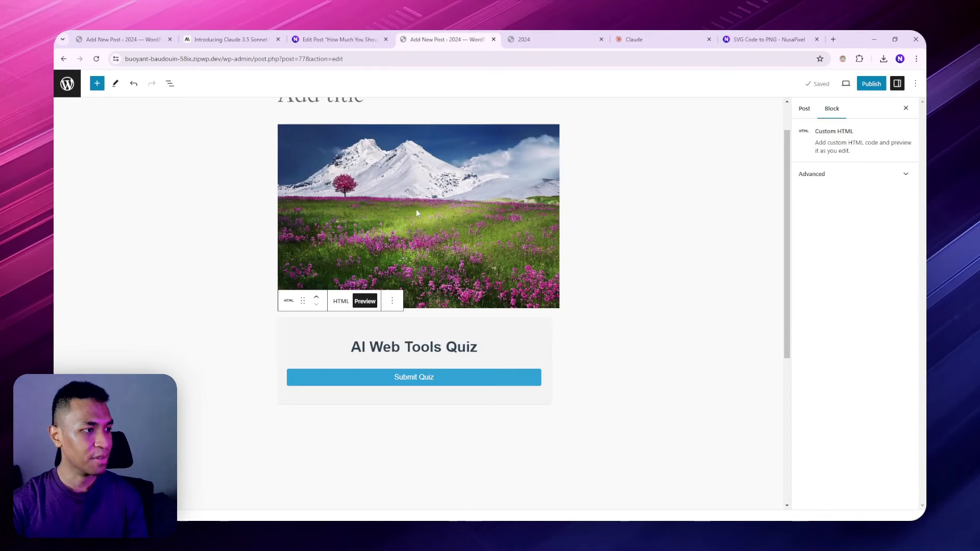
left_click(337, 40)
left_click(509, 288)
key("Return")
type("/custom")
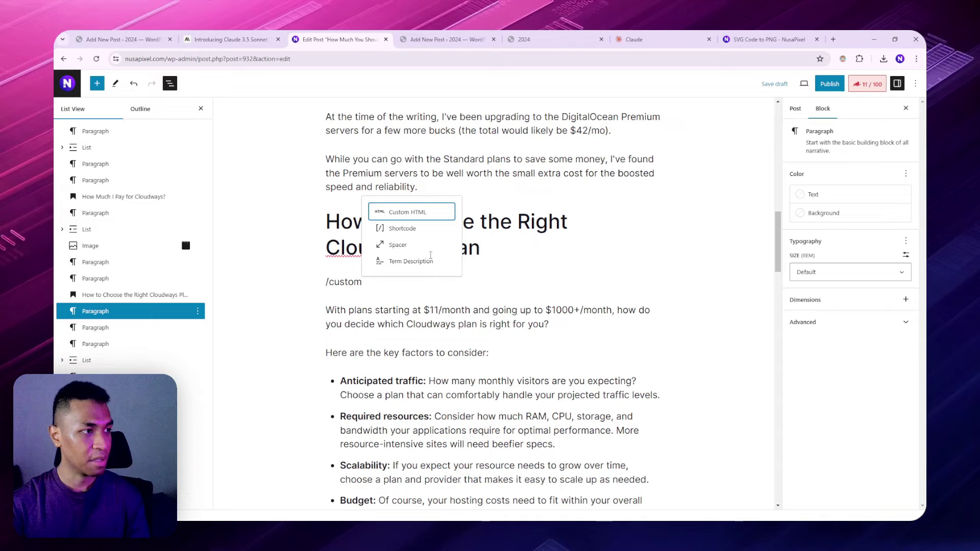
key("Return")
right_click(409, 289)
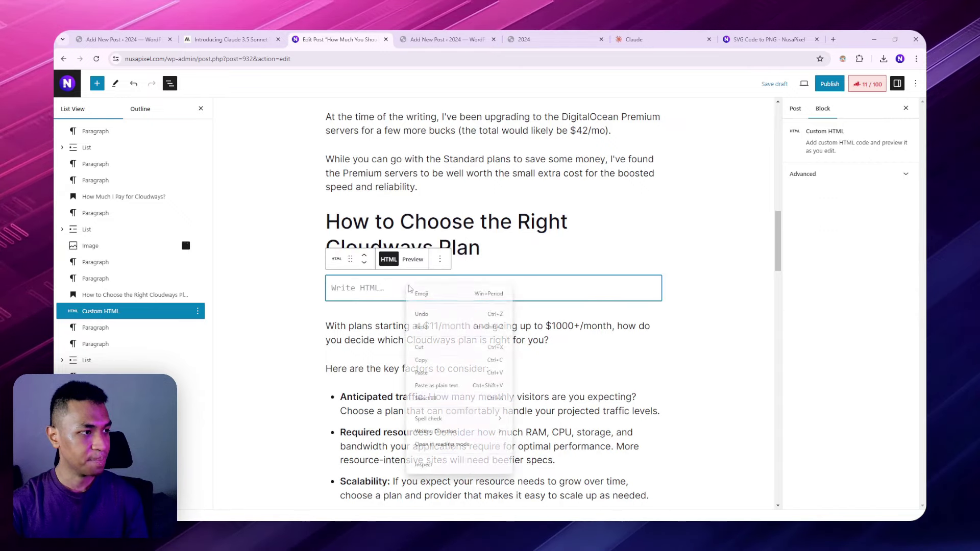
left_click(421, 372)
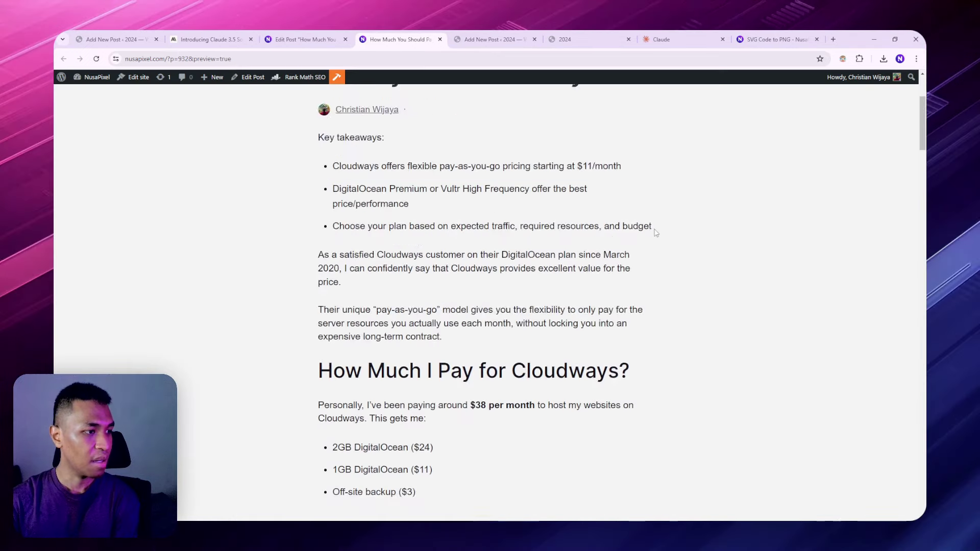
scroll(642, 223, "down", 10)
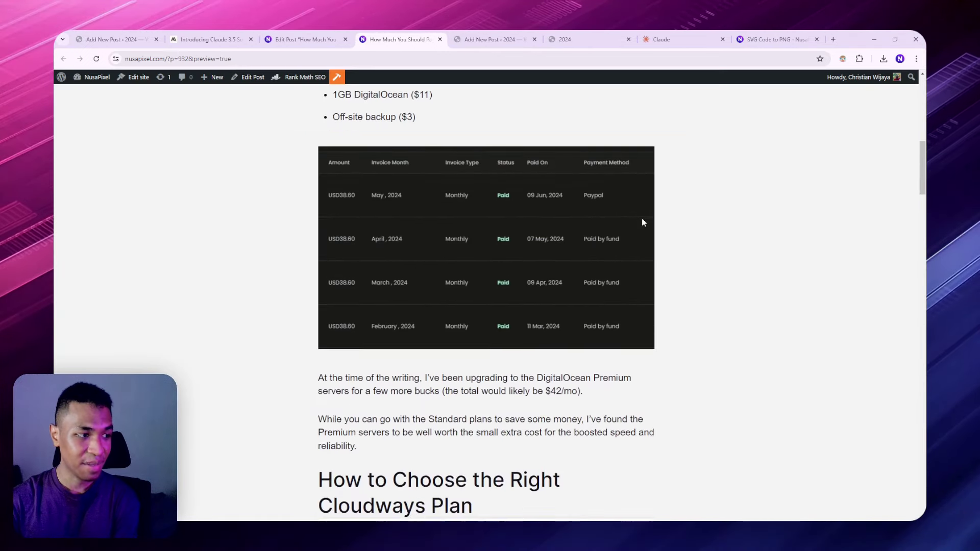
scroll(644, 219, "down", 7)
Step: Test the embedded calculator with 156000 monthly visits, which recommends DO8GB
left_click(394, 287)
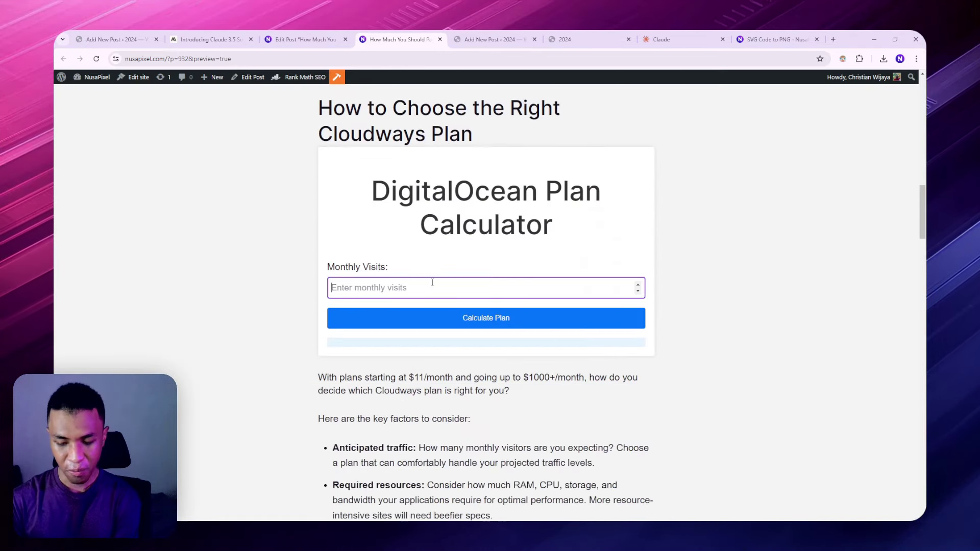
type("156000")
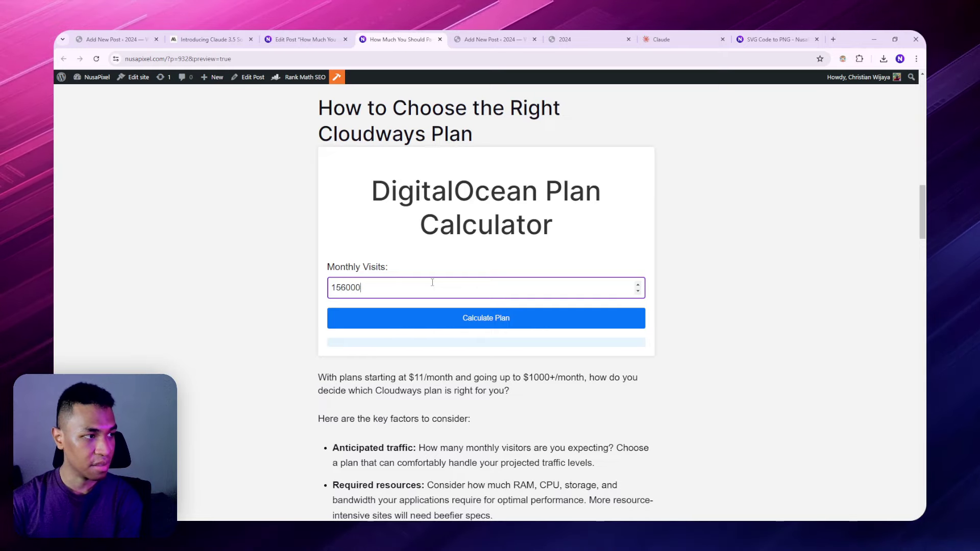
left_click(461, 318)
scroll(458, 275, "down", 1)
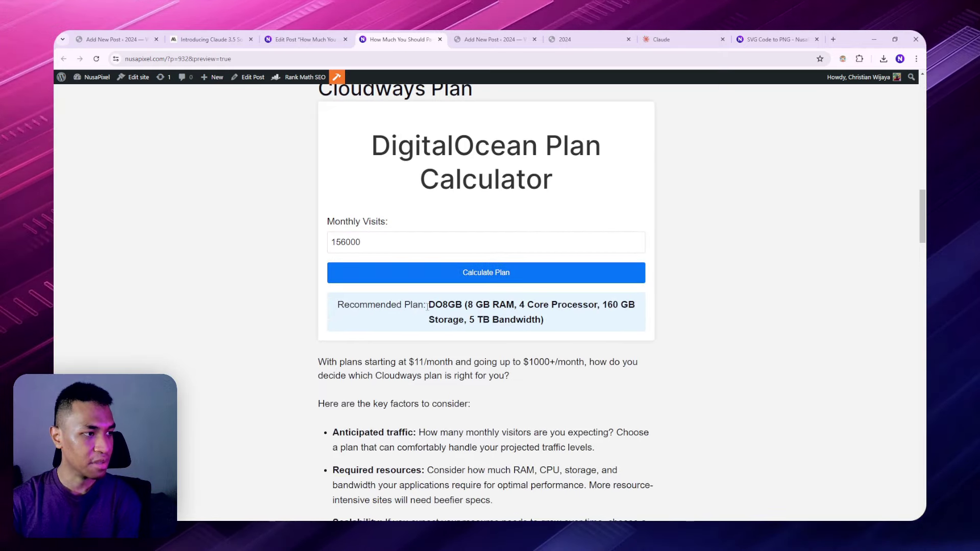
scroll(686, 288, "up", 1)
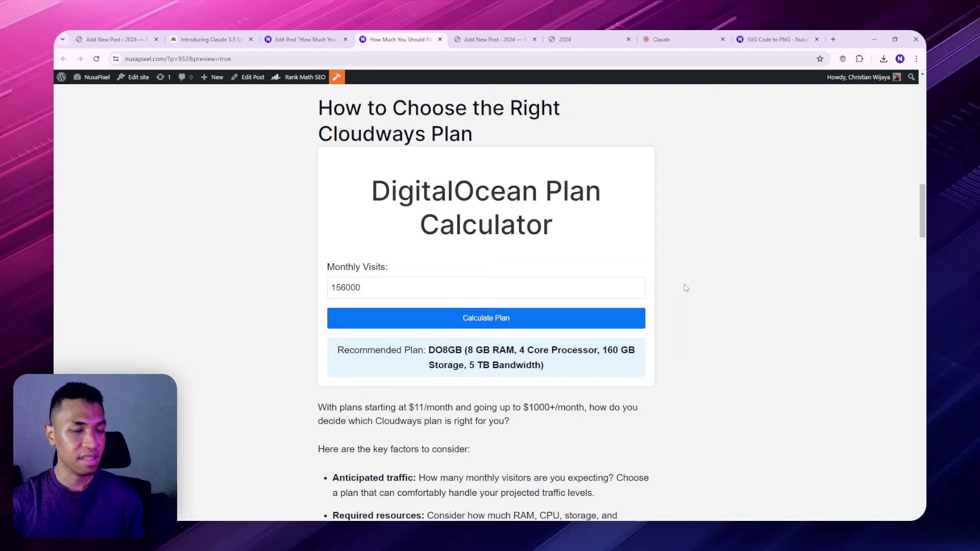